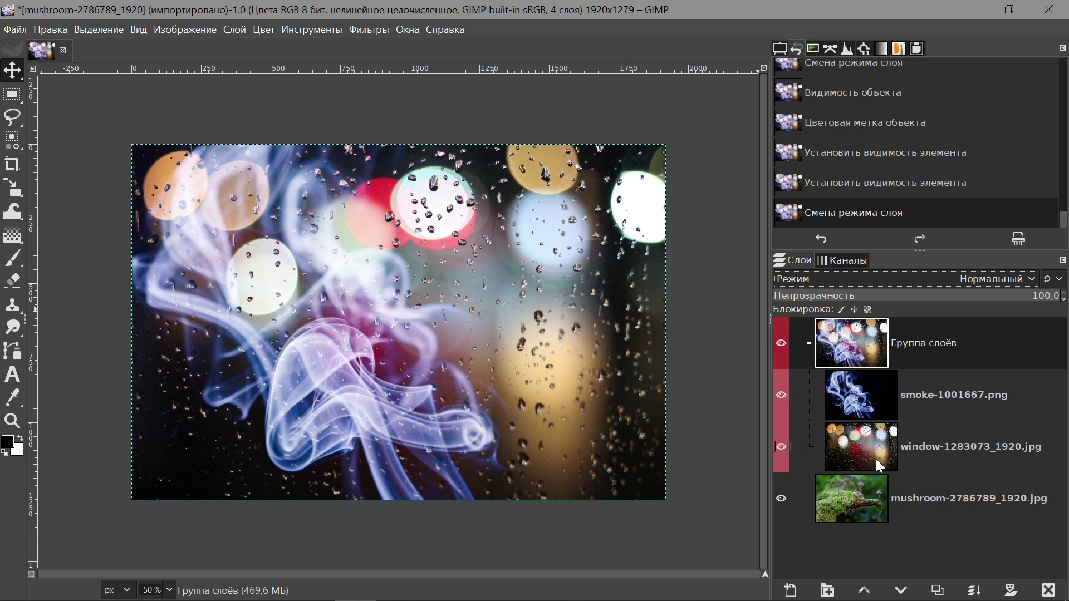
Step: Check the blend modes of the smoke, window, group and mushroom layers
{"action": "left_click", "coordinate": [854, 398]}
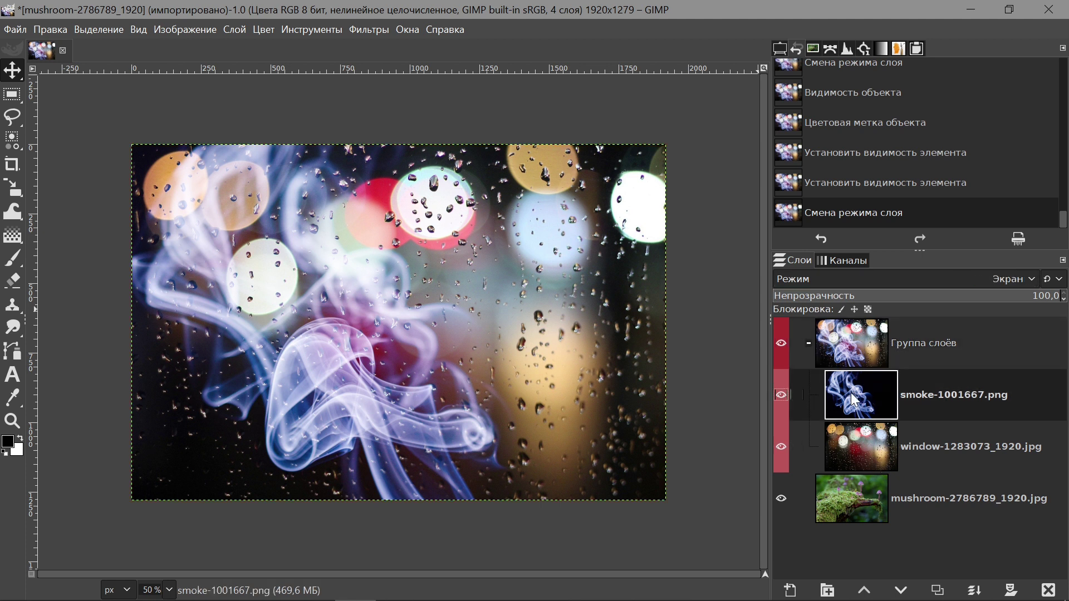
{"action": "left_click", "coordinate": [880, 458]}
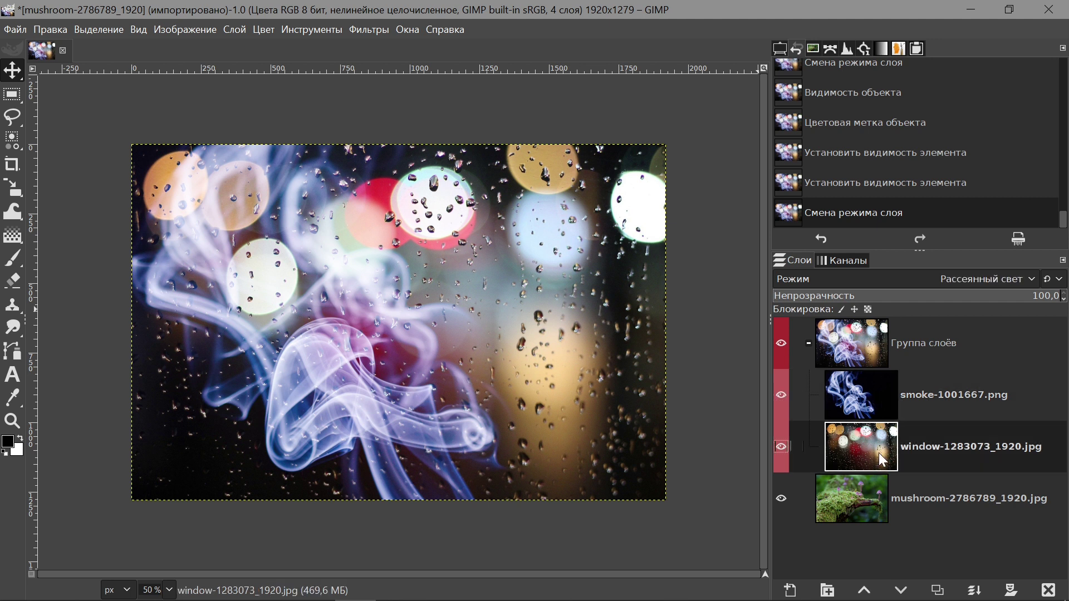
{"action": "left_click", "coordinate": [871, 402]}
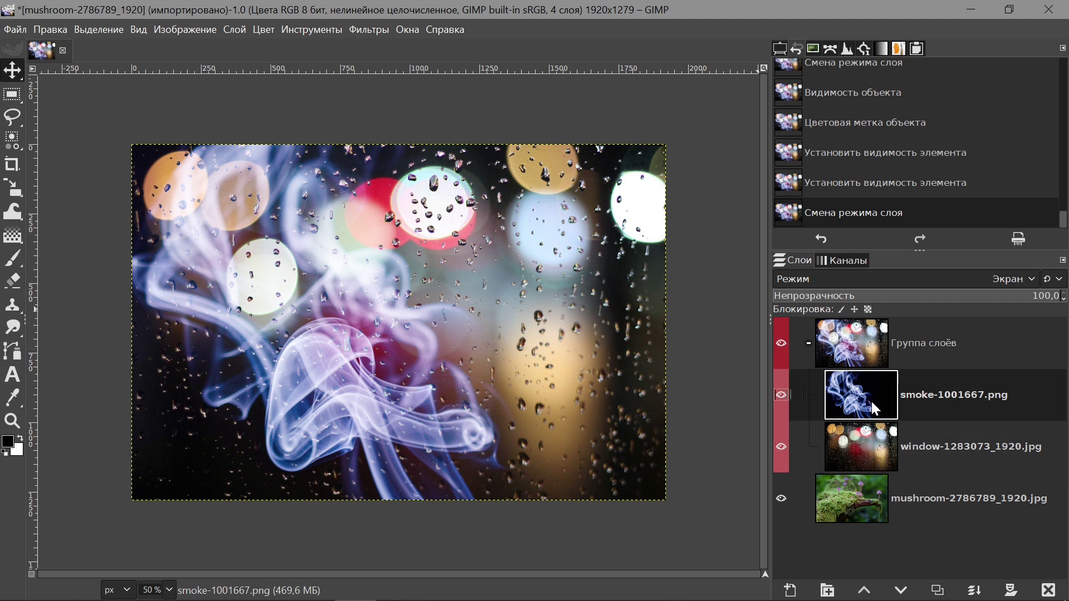
{"action": "left_click", "coordinate": [860, 348]}
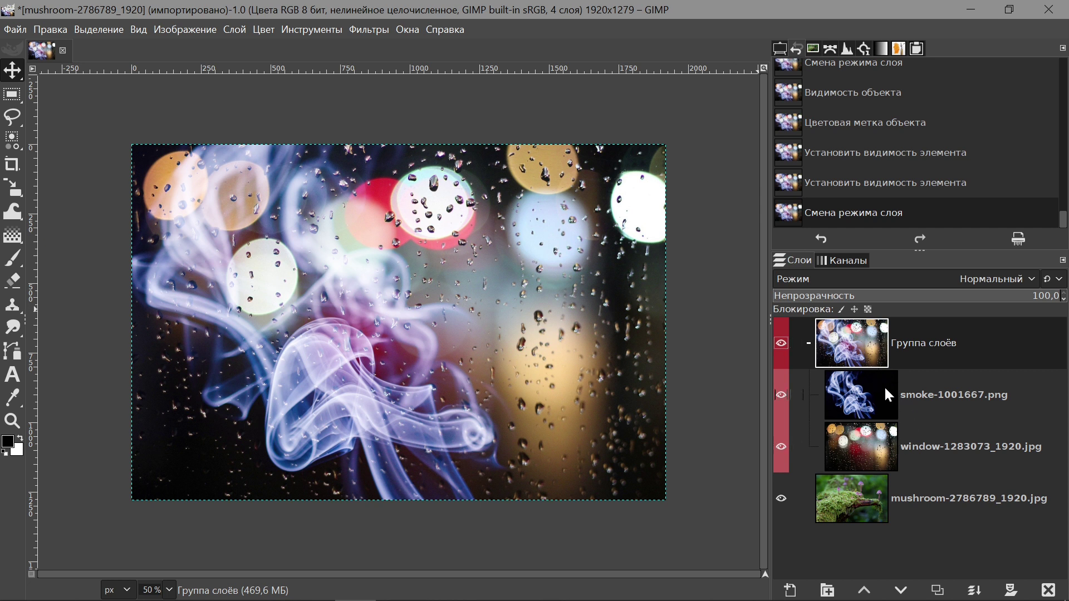
{"action": "left_click", "coordinate": [876, 511]}
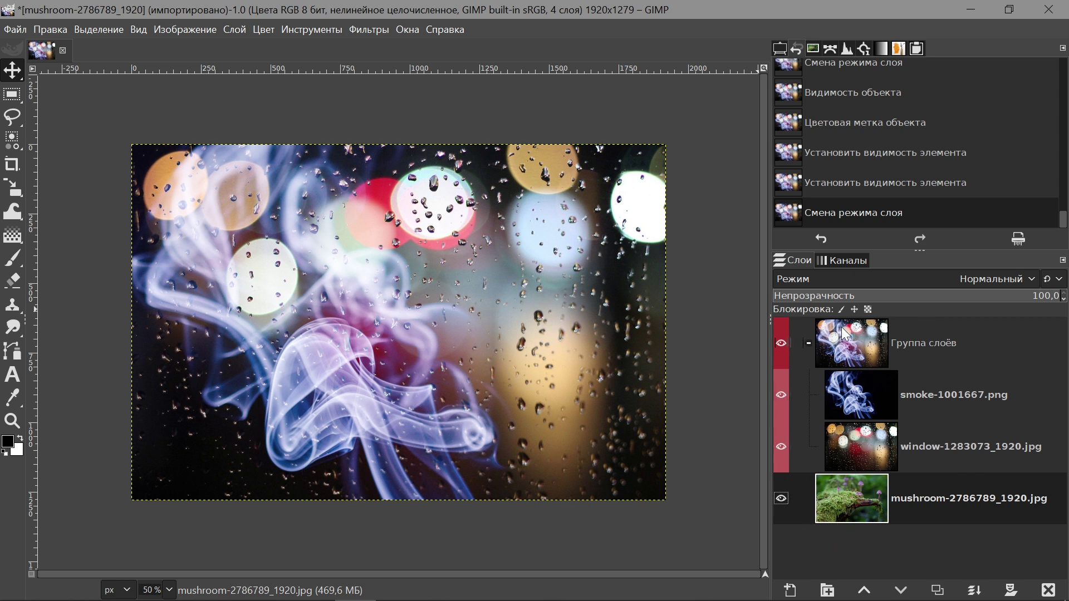
Step: Set the layer group's blend mode to Pass through (Пропуск)
{"action": "left_click", "coordinate": [877, 345]}
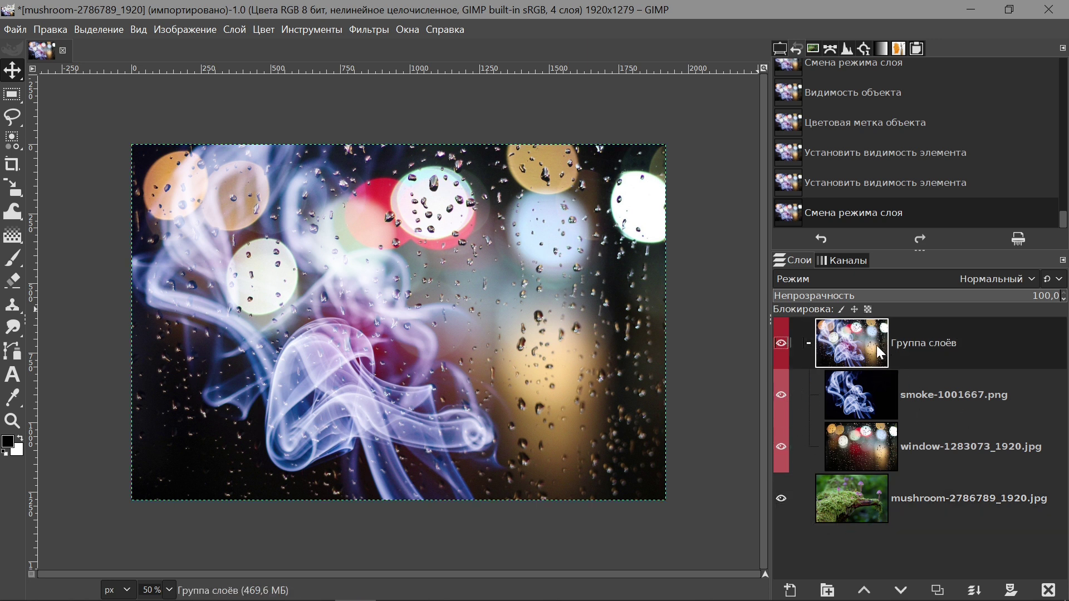
{"action": "left_click", "coordinate": [1014, 282]}
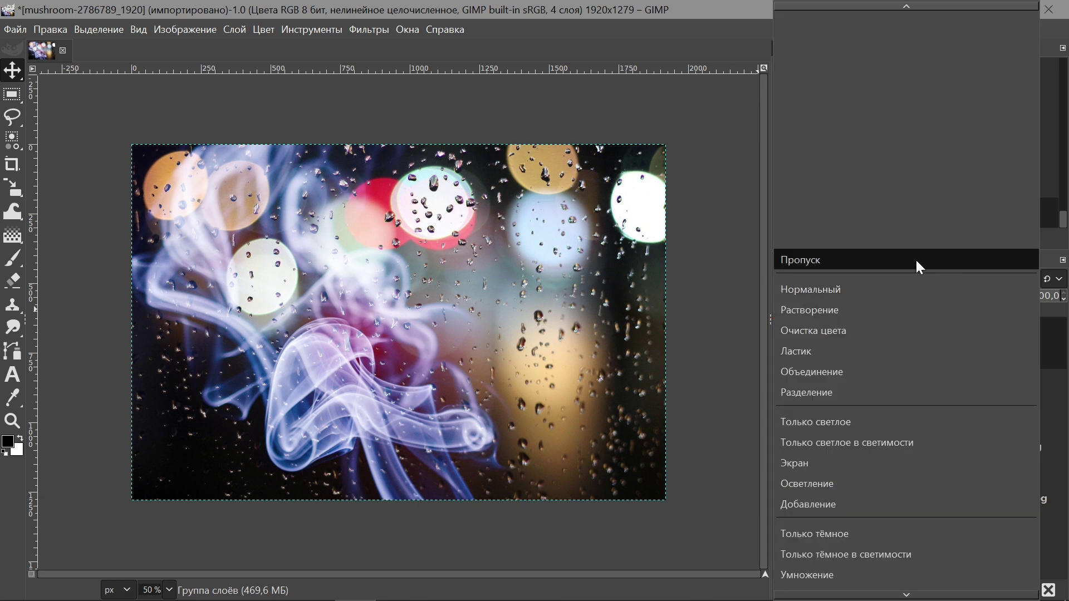
{"action": "left_click", "coordinate": [915, 258]}
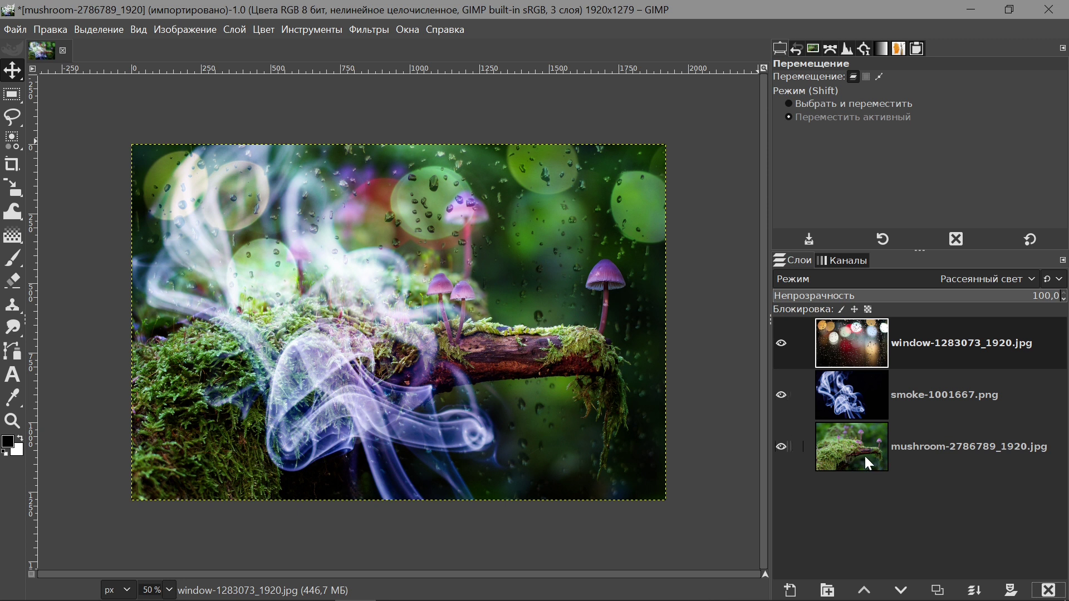
Step: Solo the mushroom layer, then the smoke layer, restoring all three layers after each
{"action": "left_click", "coordinate": [782, 448], "text": "shift"}
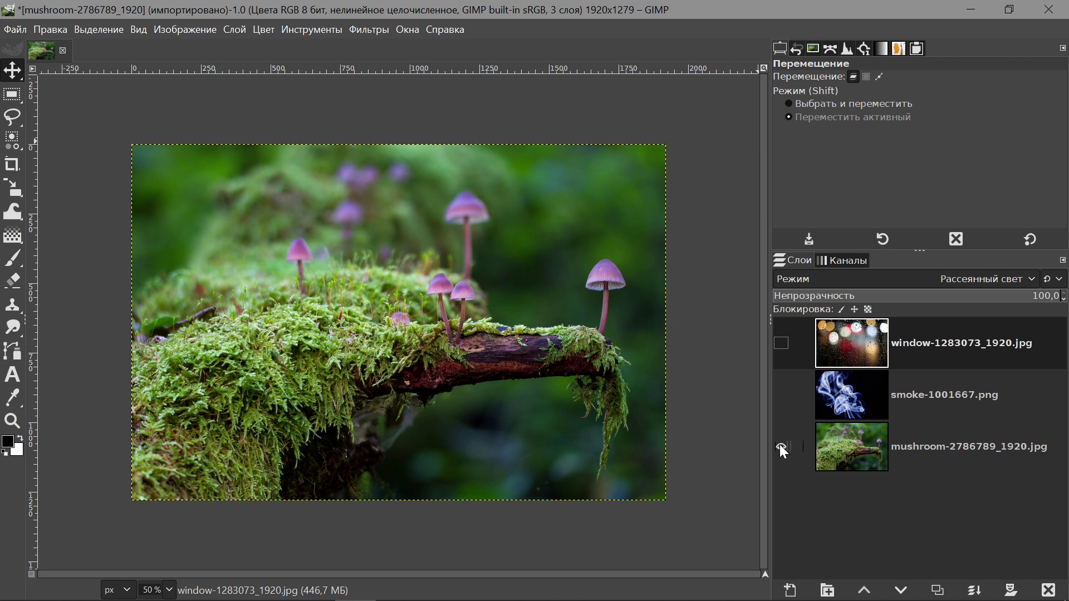
{"action": "left_click", "coordinate": [780, 447], "text": "shift"}
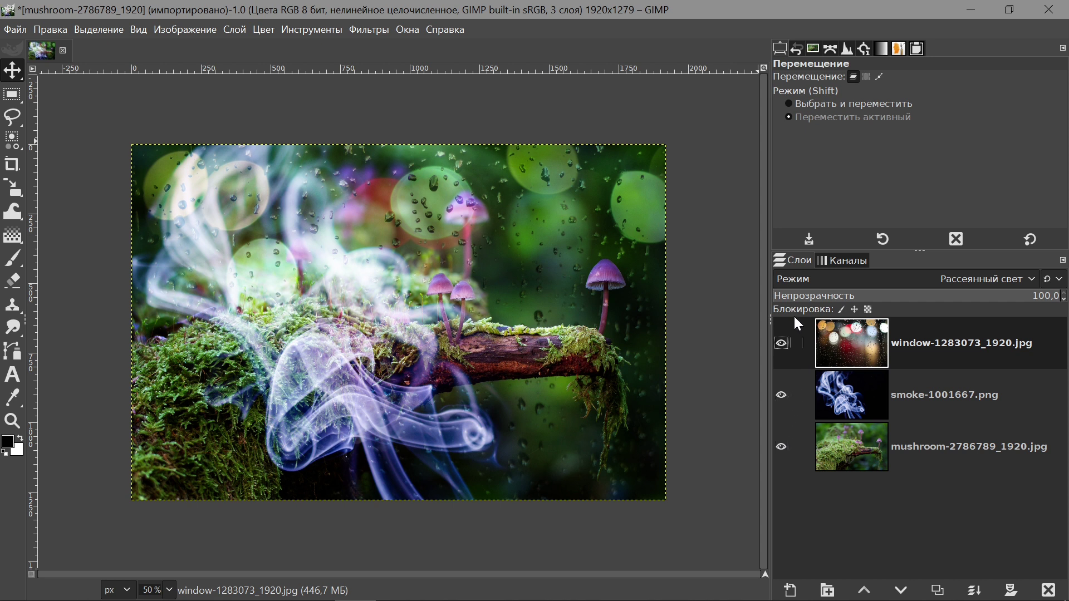
{"action": "left_click", "coordinate": [781, 396], "text": "shift"}
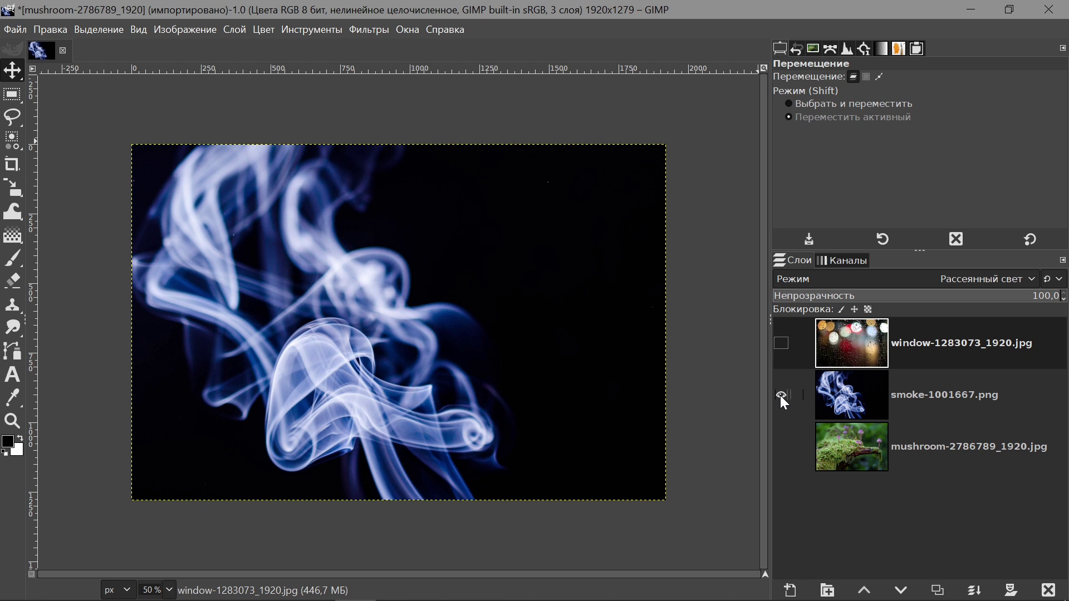
{"action": "left_click", "coordinate": [780, 395], "text": "shift"}
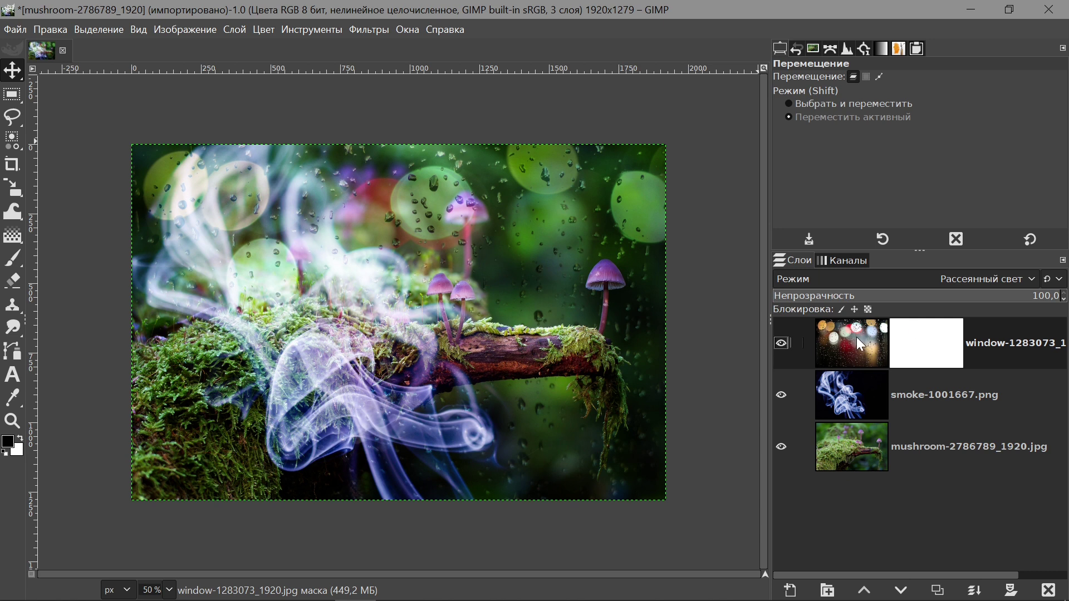
Step: Delete the window layer's layer mask
{"action": "right_click", "coordinate": [929, 341]}
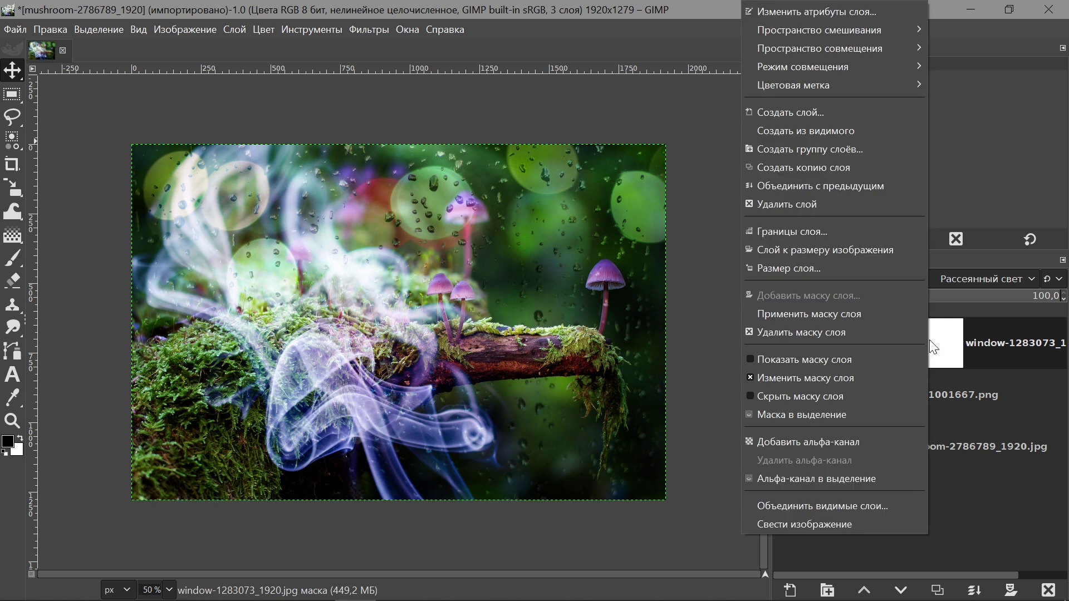
{"action": "left_click", "coordinate": [858, 332]}
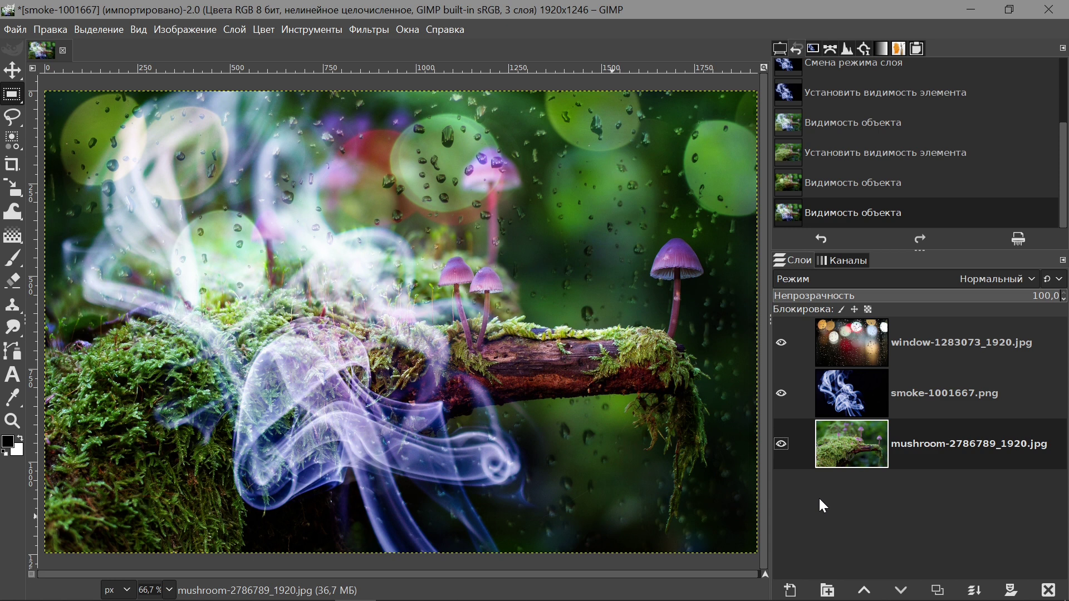
{"action": "left_click", "coordinate": [878, 350]}
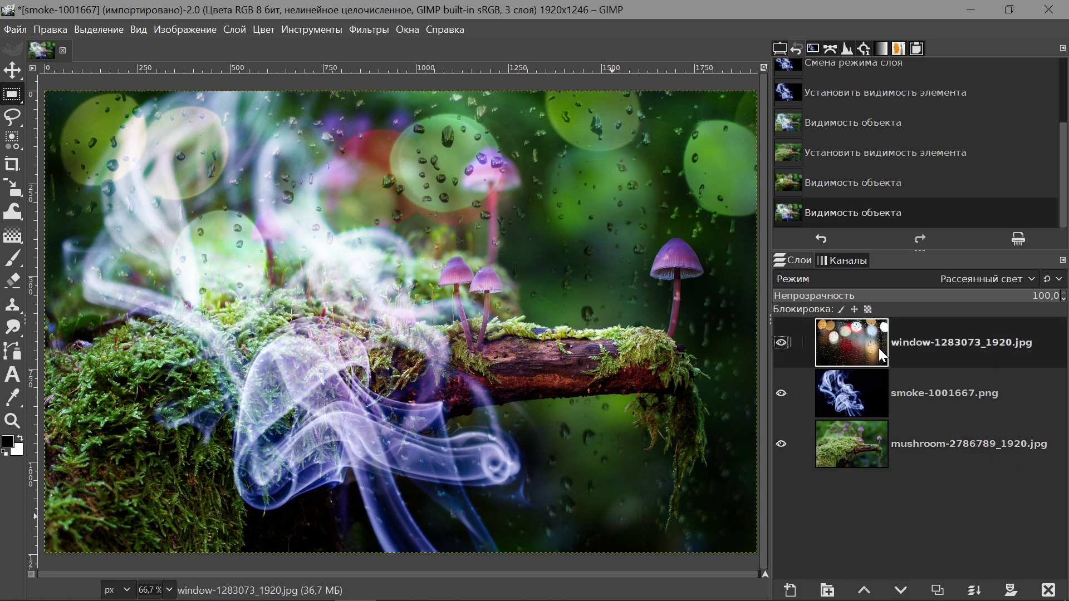
{"action": "left_click", "coordinate": [781, 343], "text": "shift"}
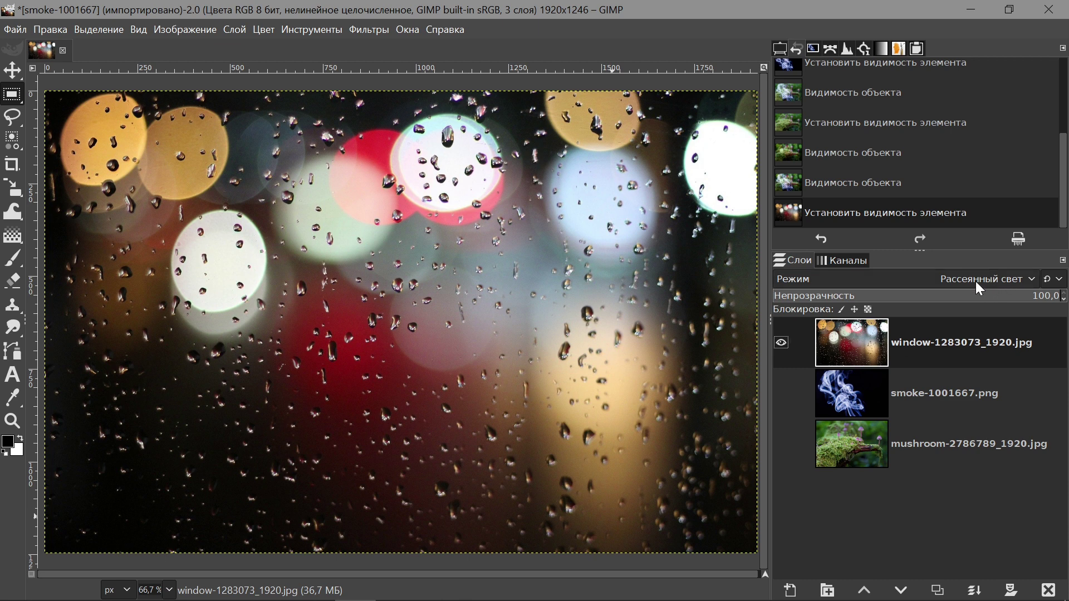
{"action": "left_click", "coordinate": [782, 392], "text": "shift"}
{"action": "left_click", "coordinate": [854, 392]}
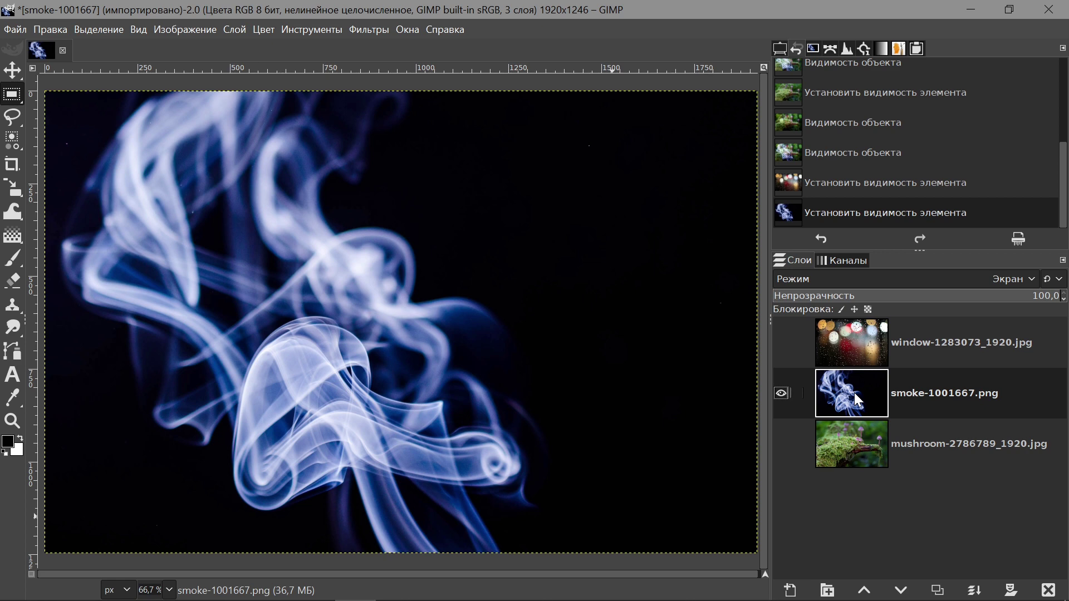
{"action": "left_click", "coordinate": [781, 443]}
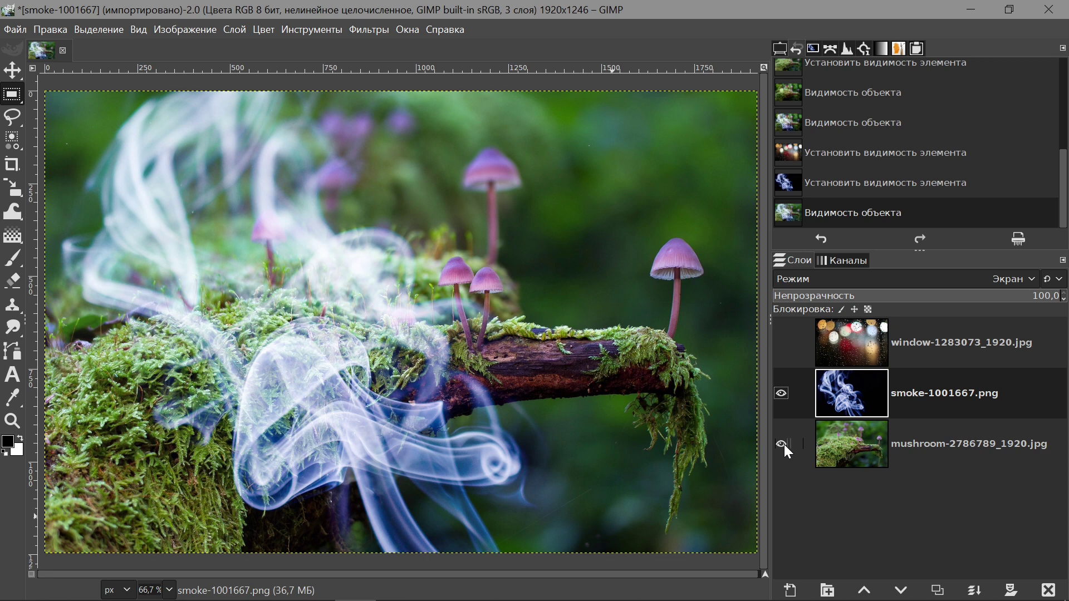
{"action": "left_click", "coordinate": [843, 442]}
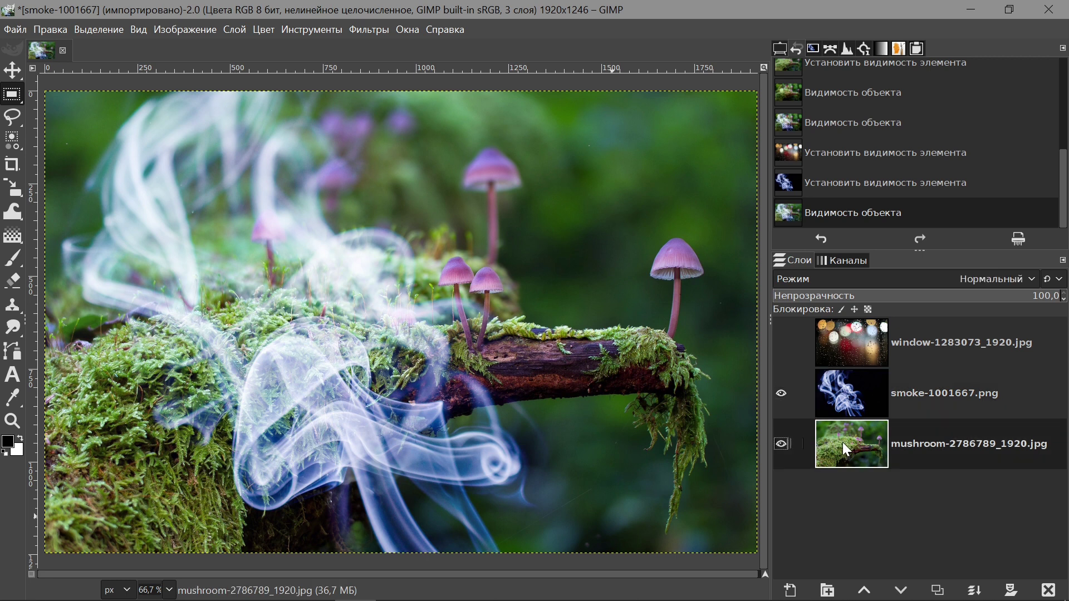
{"action": "left_click", "coordinate": [780, 393], "text": "shift"}
{"action": "left_click", "coordinate": [782, 443]}
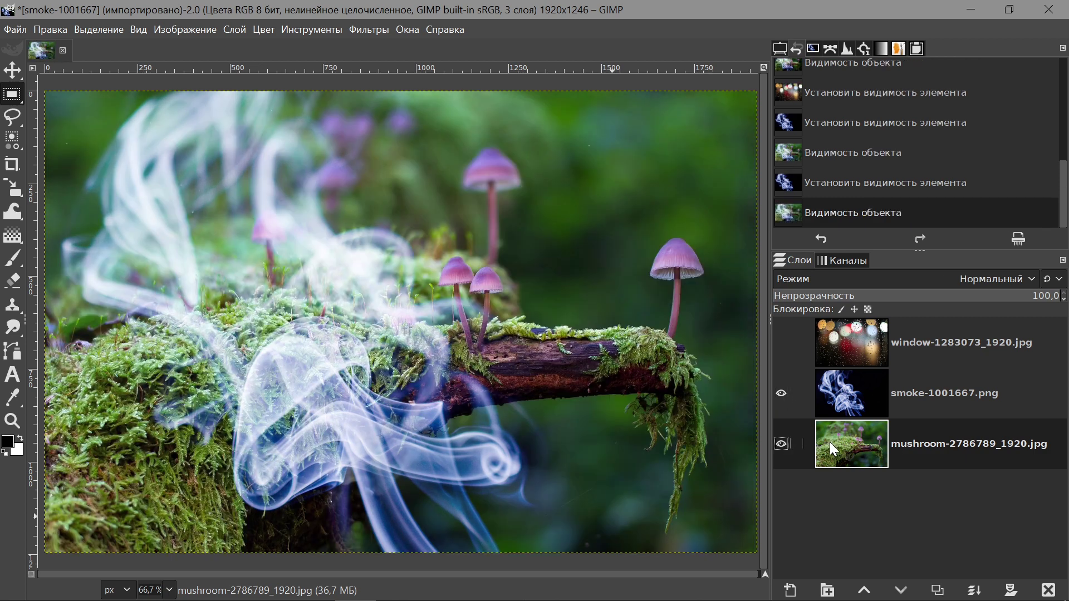
{"action": "left_click", "coordinate": [783, 395]}
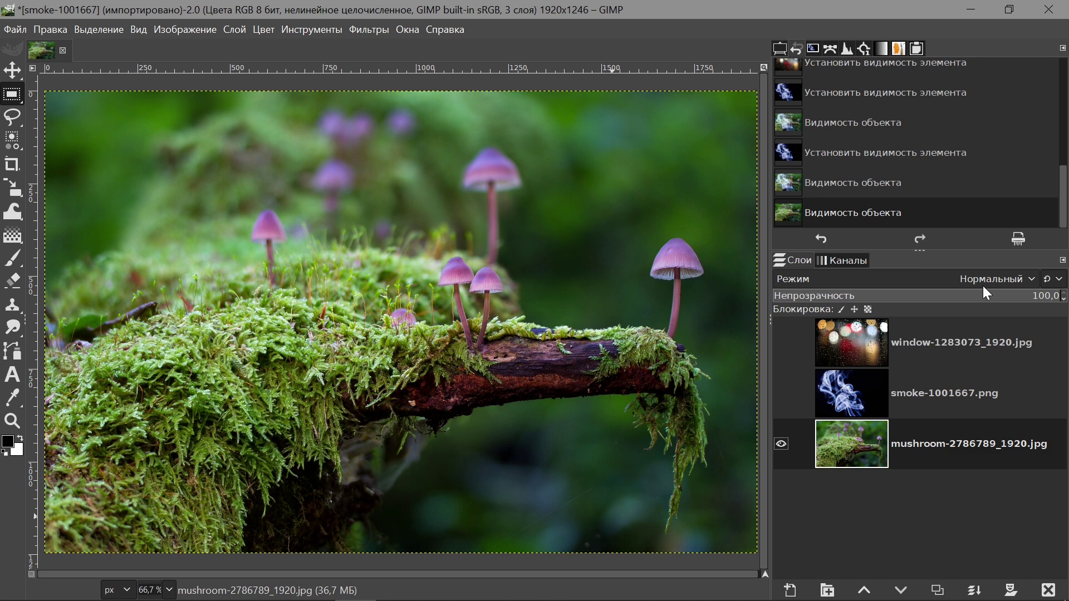
{"action": "left_click", "coordinate": [782, 443], "text": "shift"}
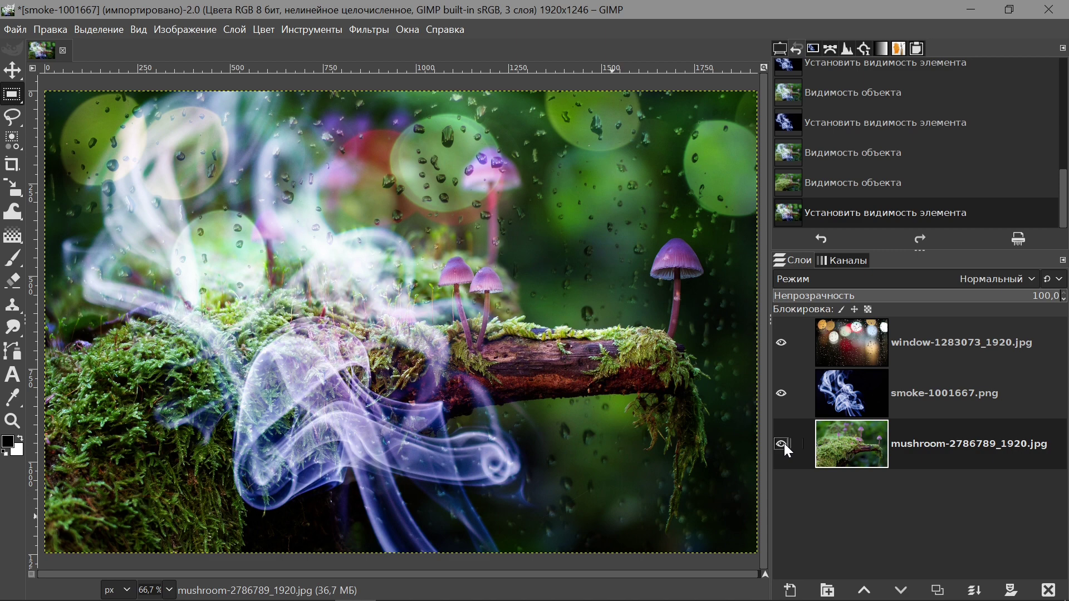
{"action": "left_click_drag", "start_coordinate": [1005, 296], "coordinate": [924, 296]}
{"action": "left_click_drag", "start_coordinate": [1062, 301], "coordinate": [889, 308]}
{"action": "left_click", "coordinate": [935, 384]}
{"action": "left_click_drag", "start_coordinate": [1006, 298], "coordinate": [1066, 311]}
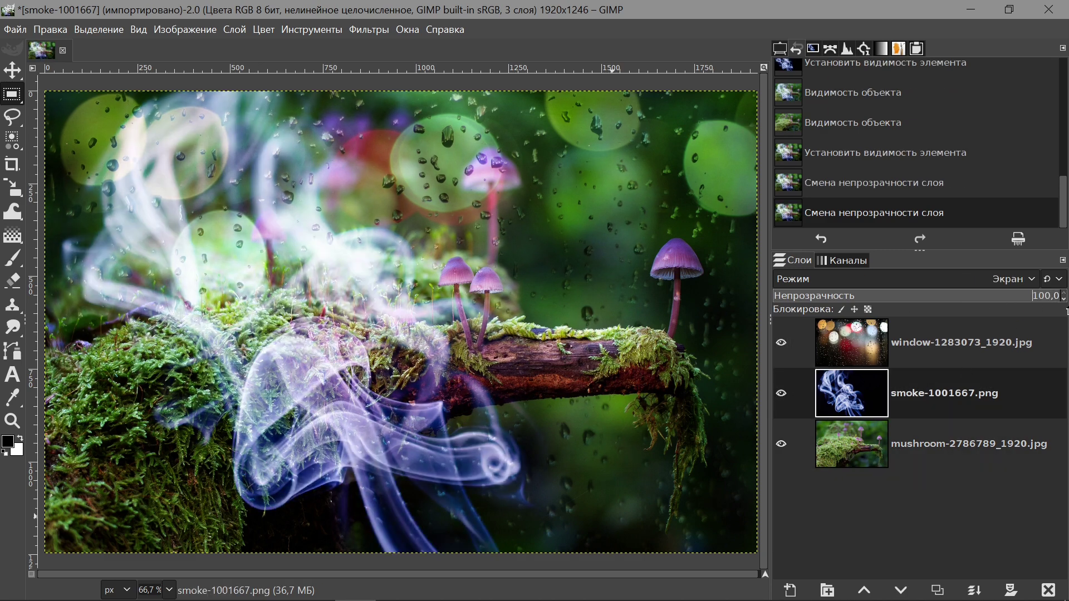
{"action": "left_click", "coordinate": [866, 352]}
{"action": "mouse_move", "coordinate": [1002, 296]}
{"action": "left_mouse_down"}
{"action": "mouse_move", "coordinate": [890, 301]}
{"action": "mouse_move", "coordinate": [1067, 310]}
{"action": "left_mouse_up"}
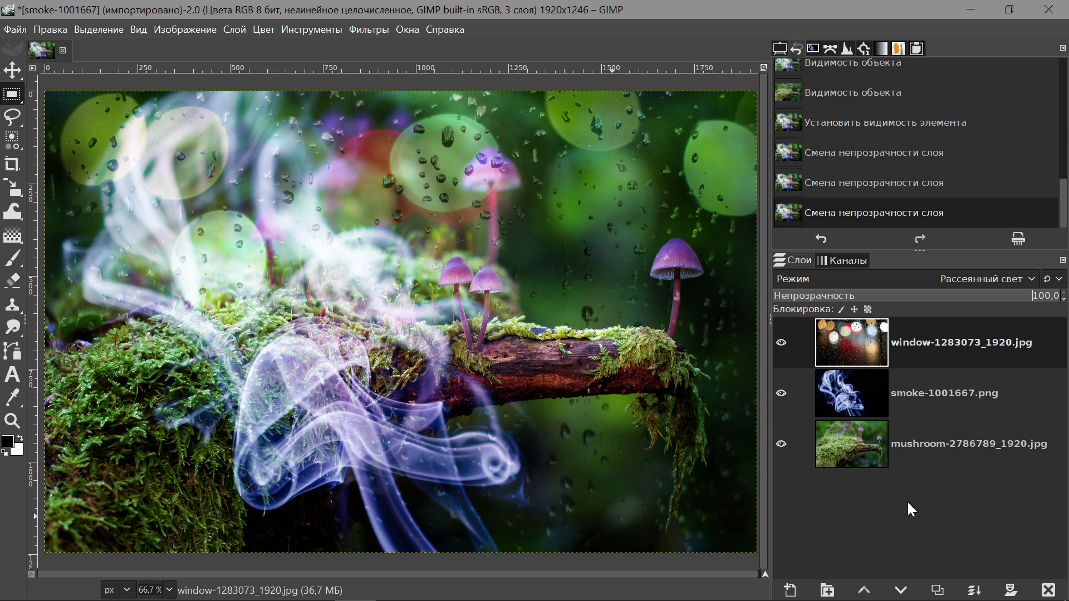
Step: Create a new layer group and move the window and smoke layers into it
{"action": "right_click", "coordinate": [857, 507]}
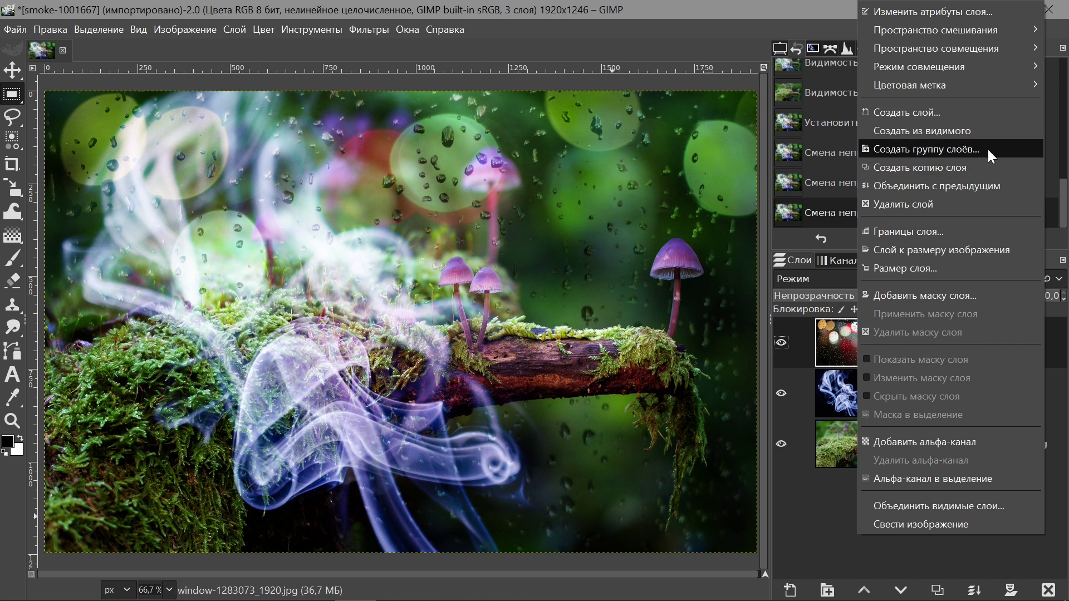
{"action": "left_click", "coordinate": [813, 501]}
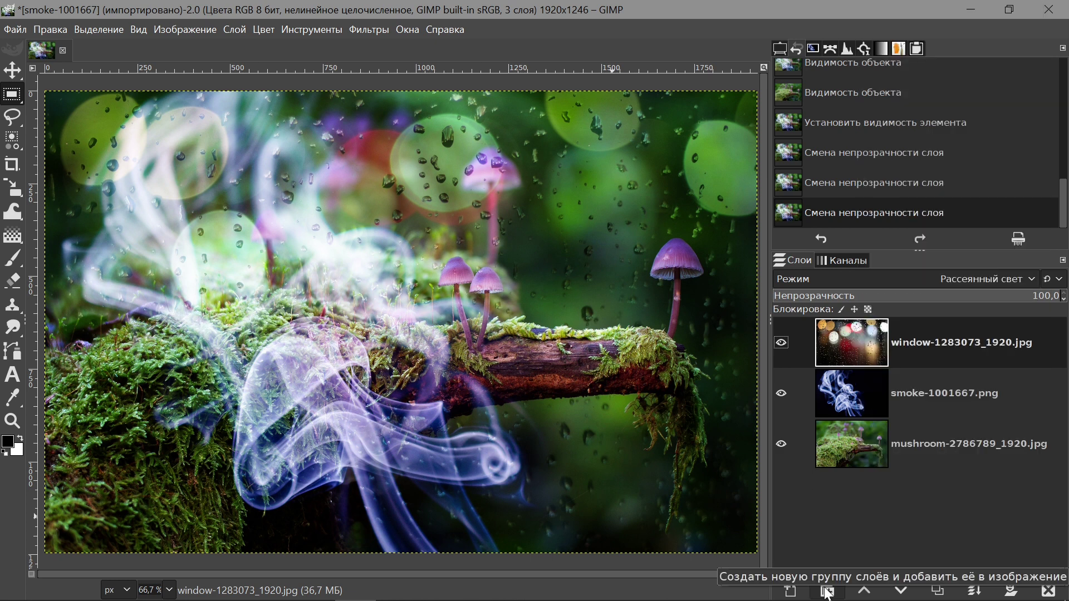
{"action": "left_click", "coordinate": [826, 592]}
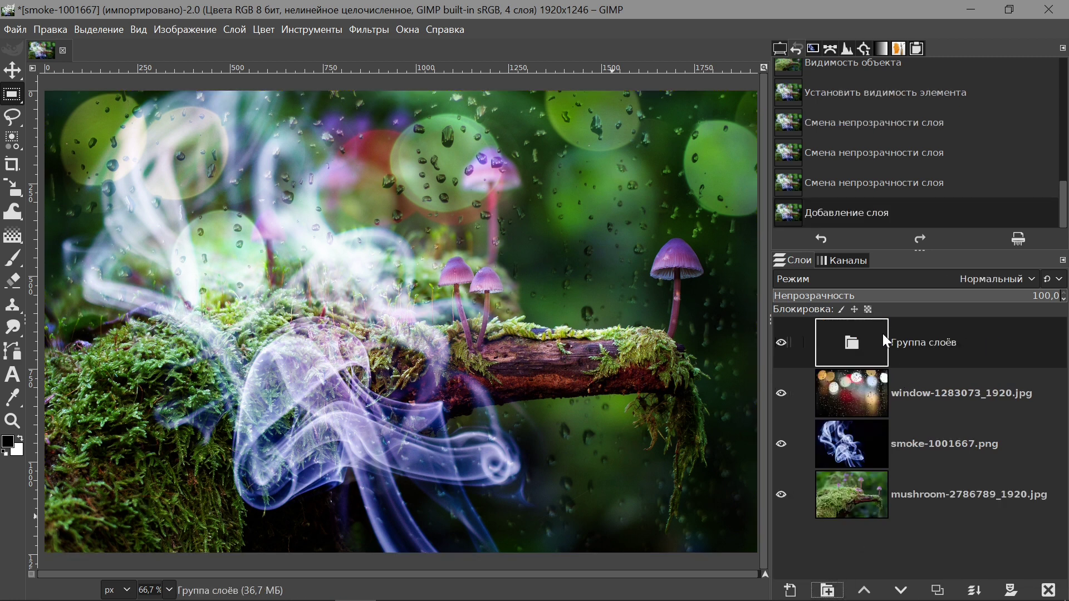
{"action": "left_click_drag", "start_coordinate": [855, 396], "coordinate": [851, 345]}
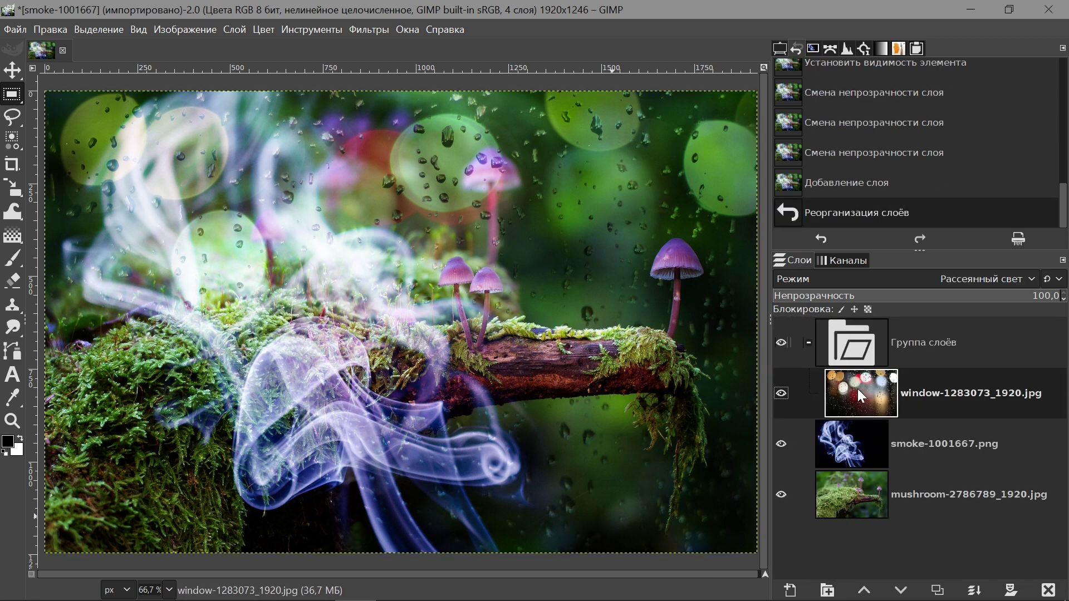
{"action": "left_click_drag", "start_coordinate": [851, 443], "coordinate": [874, 412]}
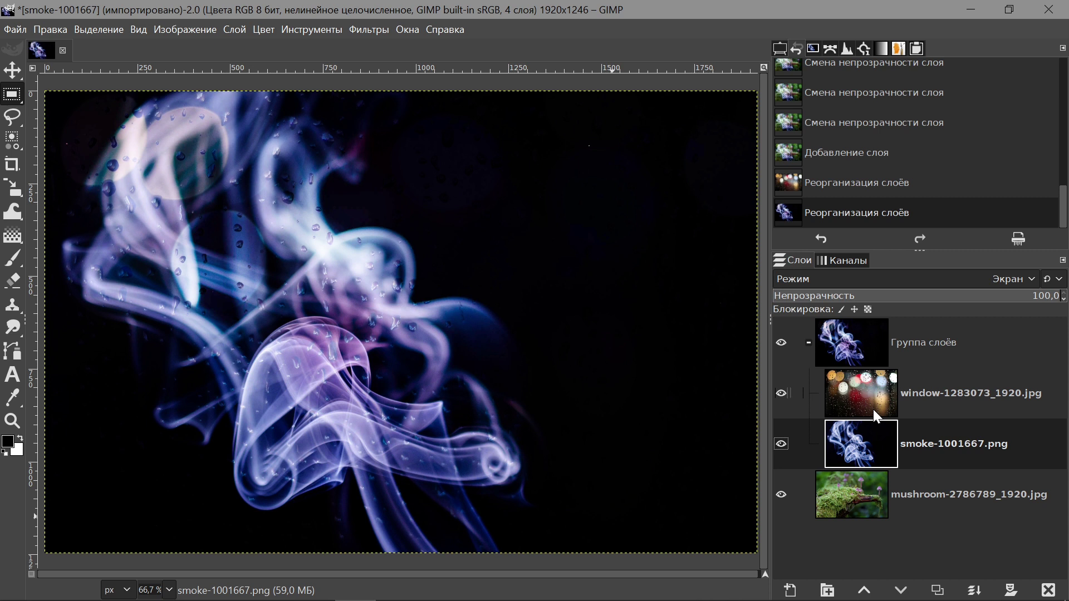
{"action": "left_click", "coordinate": [886, 393]}
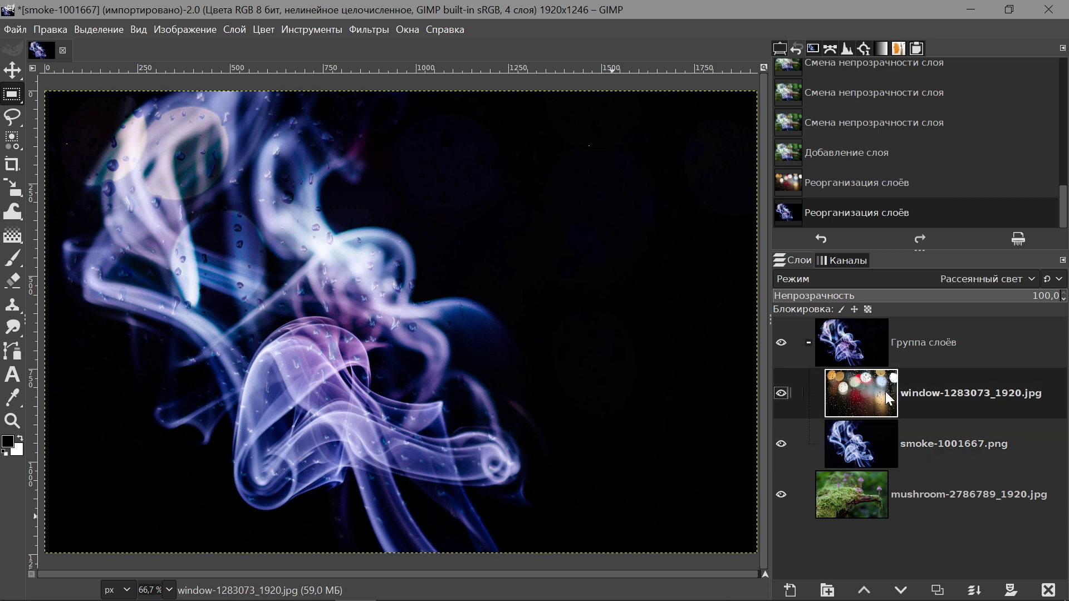
{"action": "left_click", "coordinate": [867, 445]}
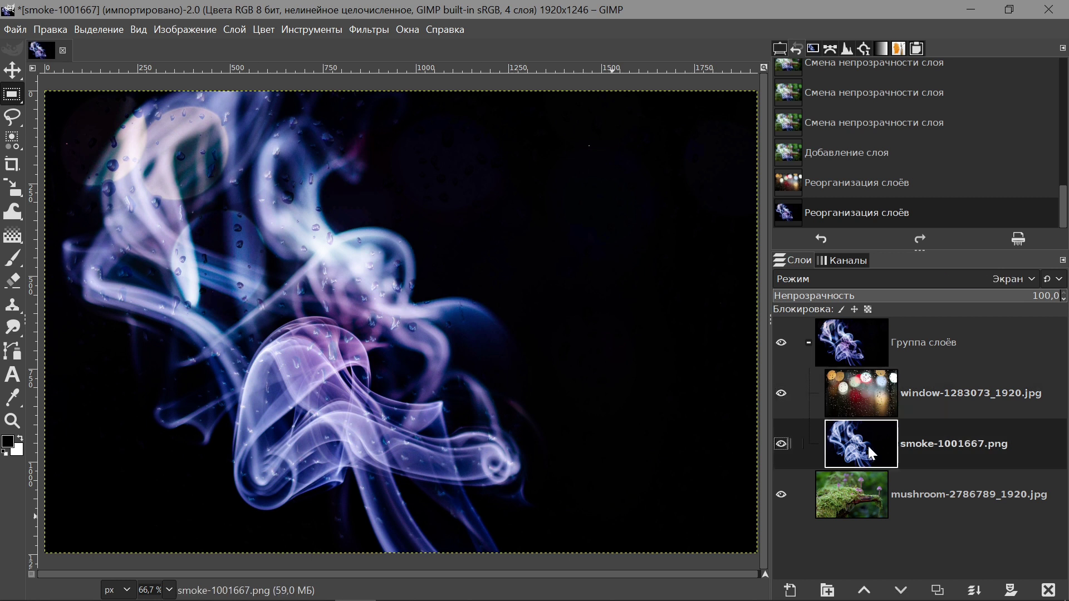
{"action": "left_click", "coordinate": [856, 349]}
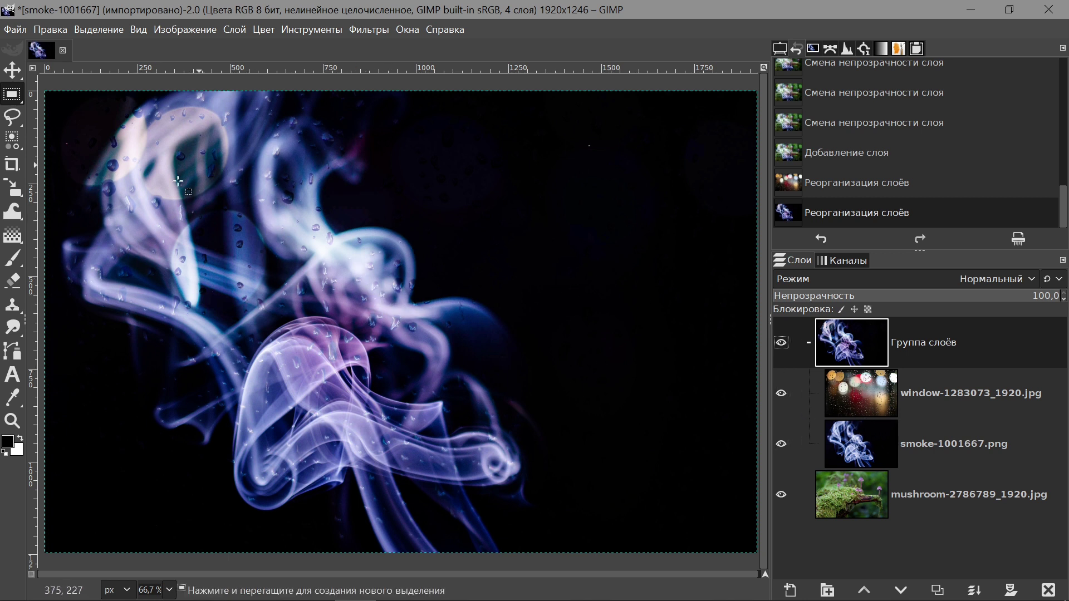
{"action": "left_click", "coordinate": [782, 446]}
{"action": "left_click", "coordinate": [784, 447]}
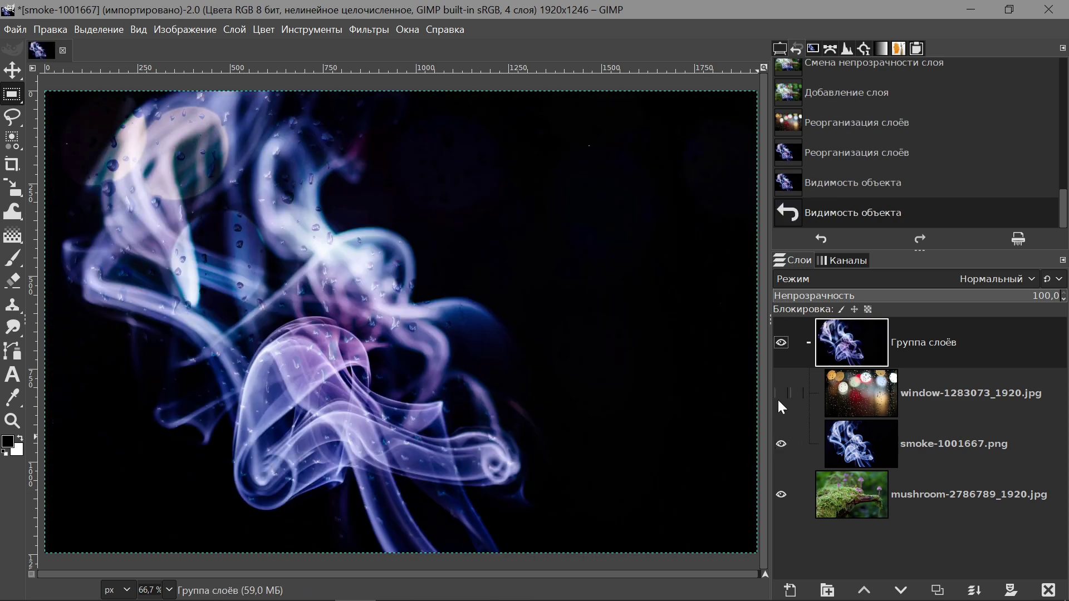
{"action": "left_click", "coordinate": [777, 399]}
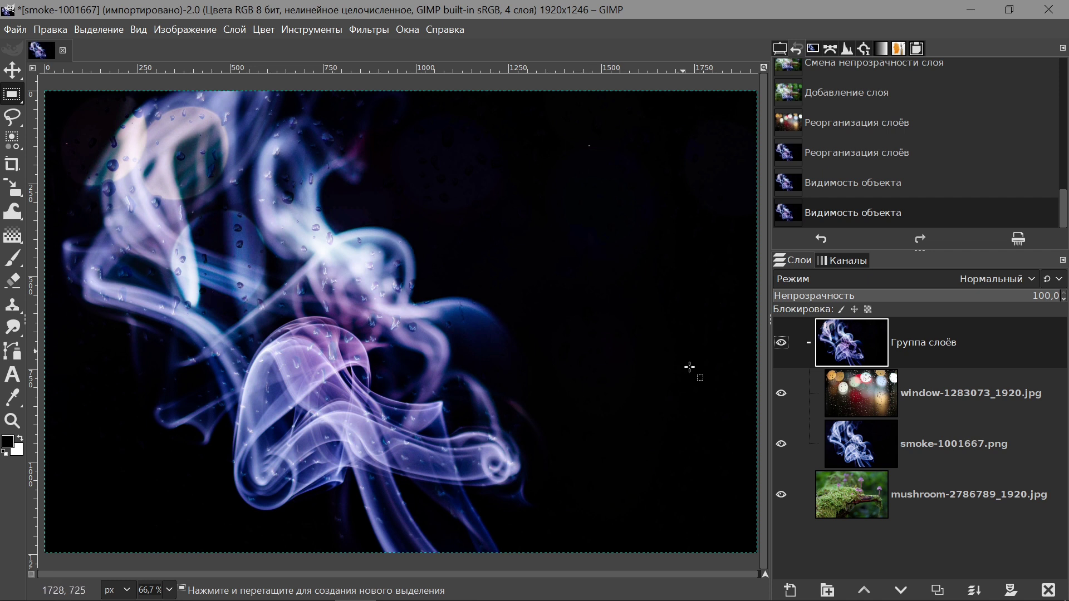
{"action": "left_click", "coordinate": [876, 494]}
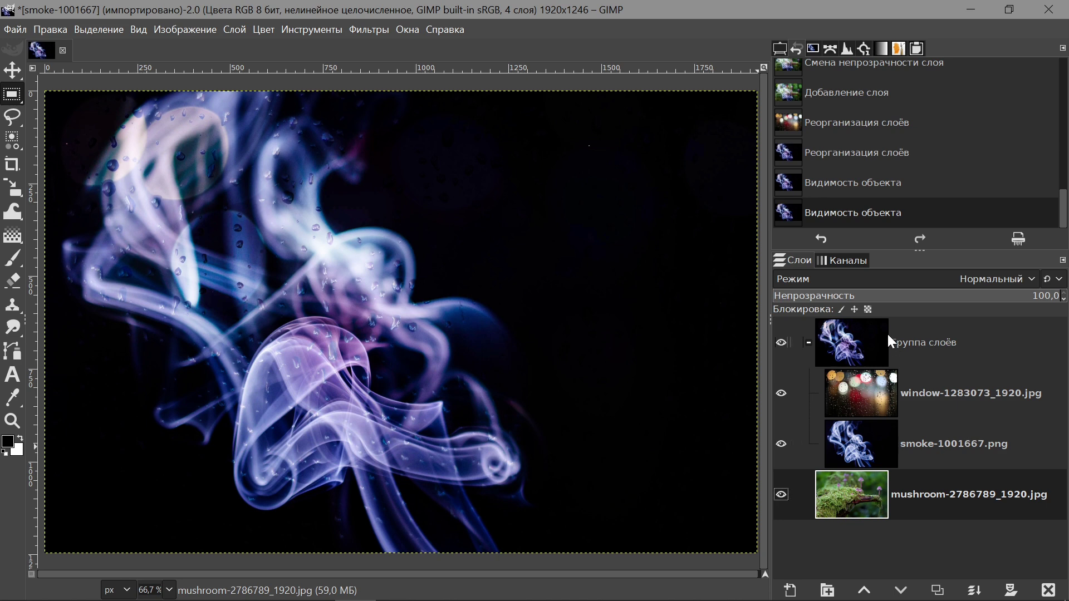
Step: Give the layer group and its layers a Red color tag
{"action": "right_click", "coordinate": [863, 334]}
{"action": "mouse_move", "coordinate": [952, 85]}
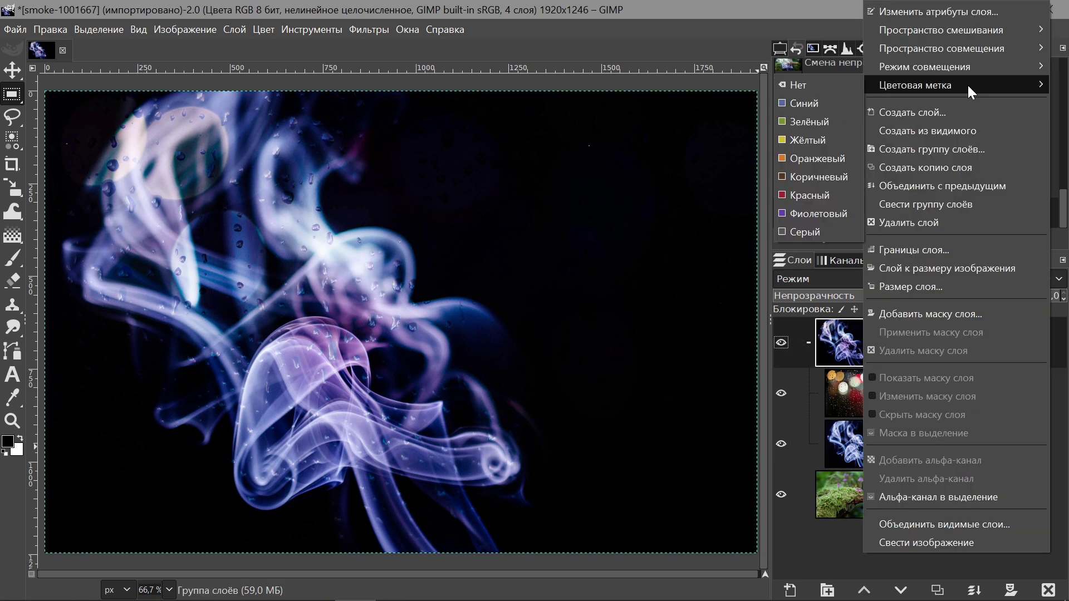
{"action": "left_click", "coordinate": [799, 192]}
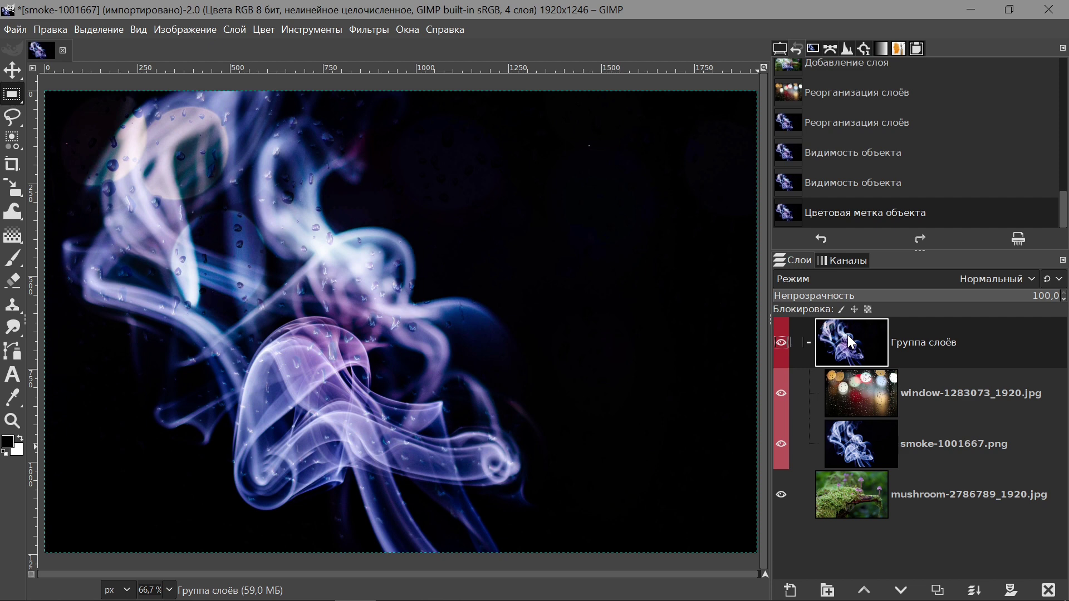
{"action": "left_click_drag", "start_coordinate": [992, 295], "coordinate": [875, 300]}
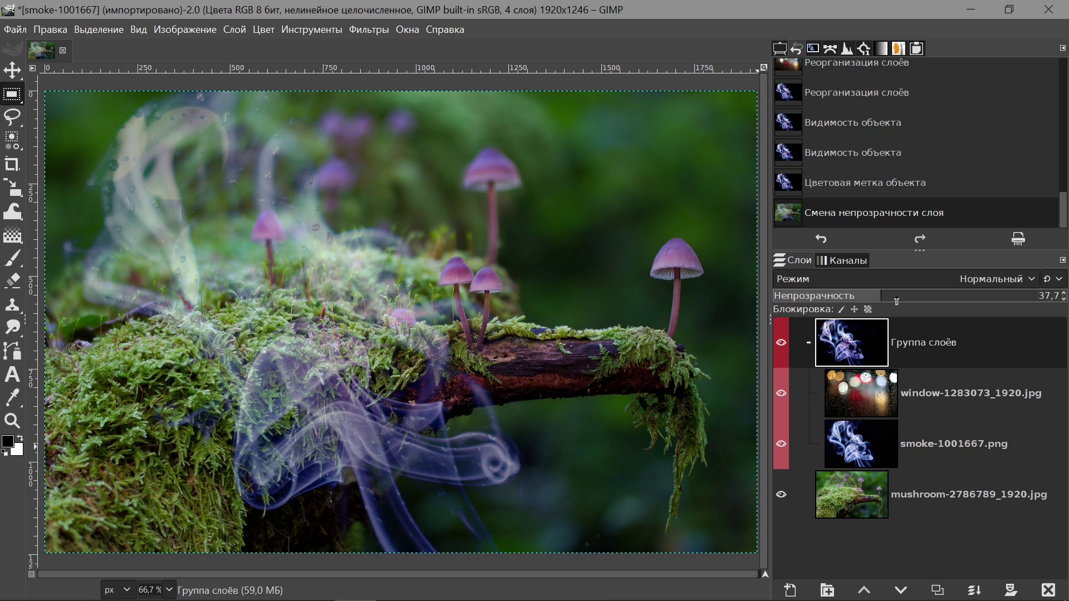
{"action": "left_click_drag", "start_coordinate": [875, 300], "coordinate": [1067, 311]}
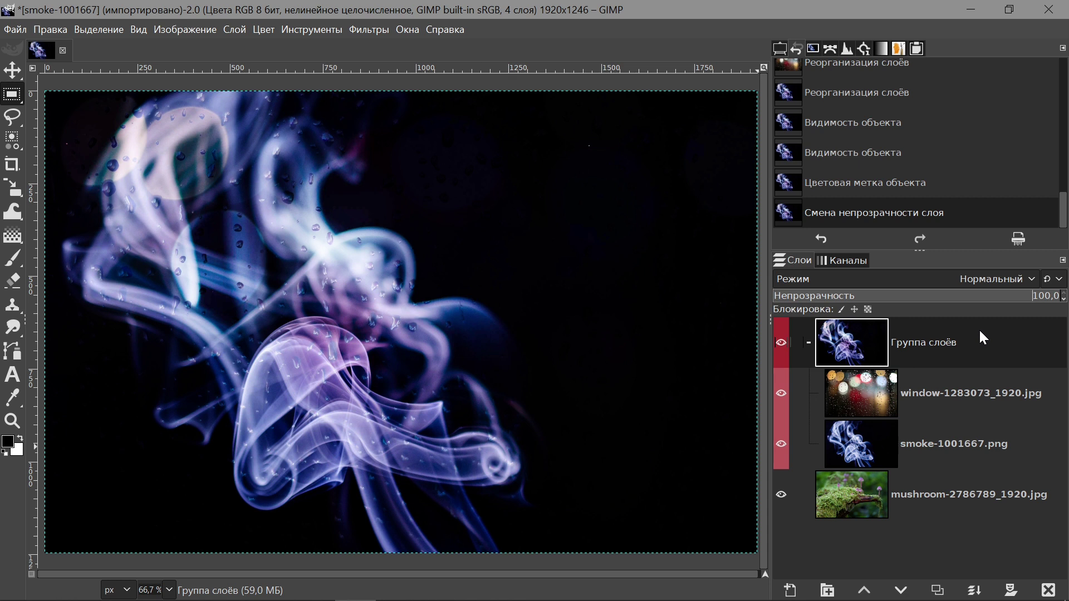
Step: Switch the layer group to Pass through mode and check its child layers
{"action": "left_click", "coordinate": [968, 287]}
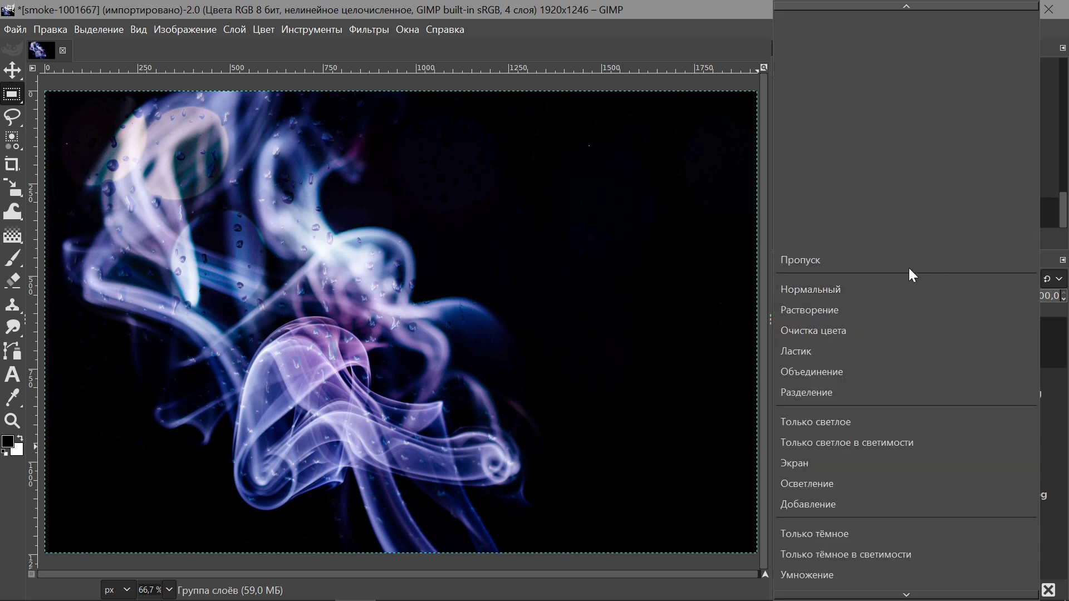
{"action": "left_click", "coordinate": [869, 262]}
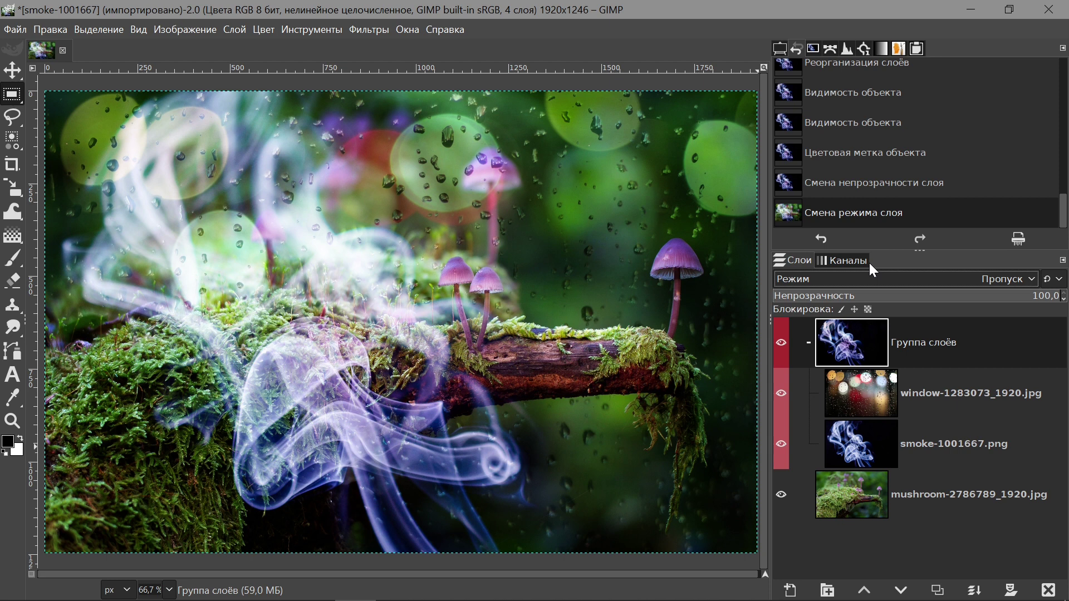
{"action": "left_click", "coordinate": [810, 342]}
{"action": "left_click", "coordinate": [808, 341]}
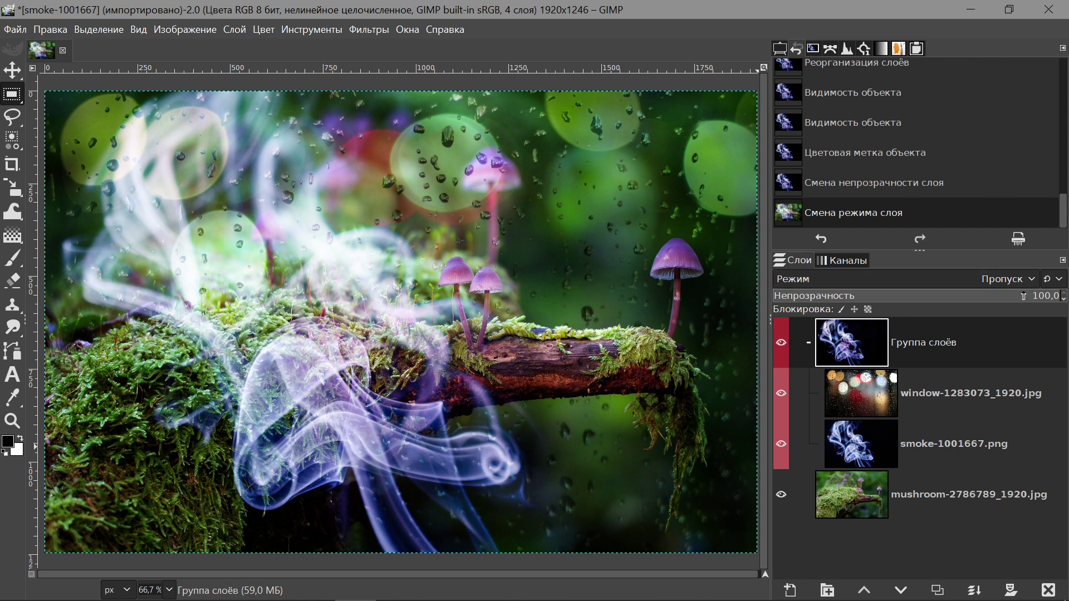
{"action": "mouse_move", "coordinate": [1023, 297]}
{"action": "left_mouse_down"}
{"action": "mouse_move", "coordinate": [917, 303]}
{"action": "mouse_move", "coordinate": [933, 305]}
{"action": "left_mouse_up"}
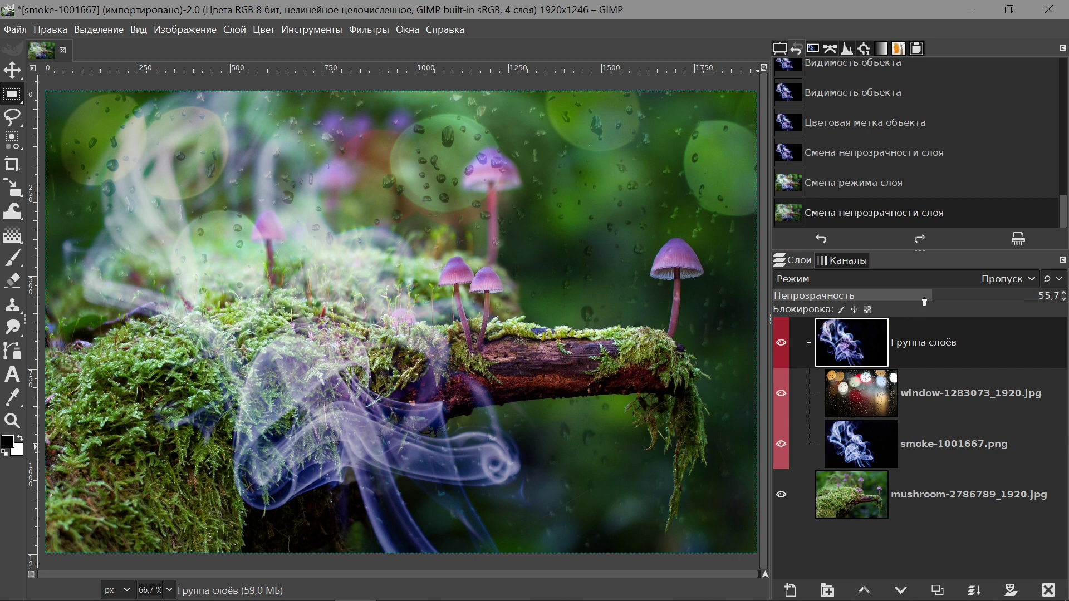
{"action": "left_click", "coordinate": [1060, 298]}
{"action": "left_click_drag", "start_coordinate": [1060, 298], "coordinate": [1063, 299]}
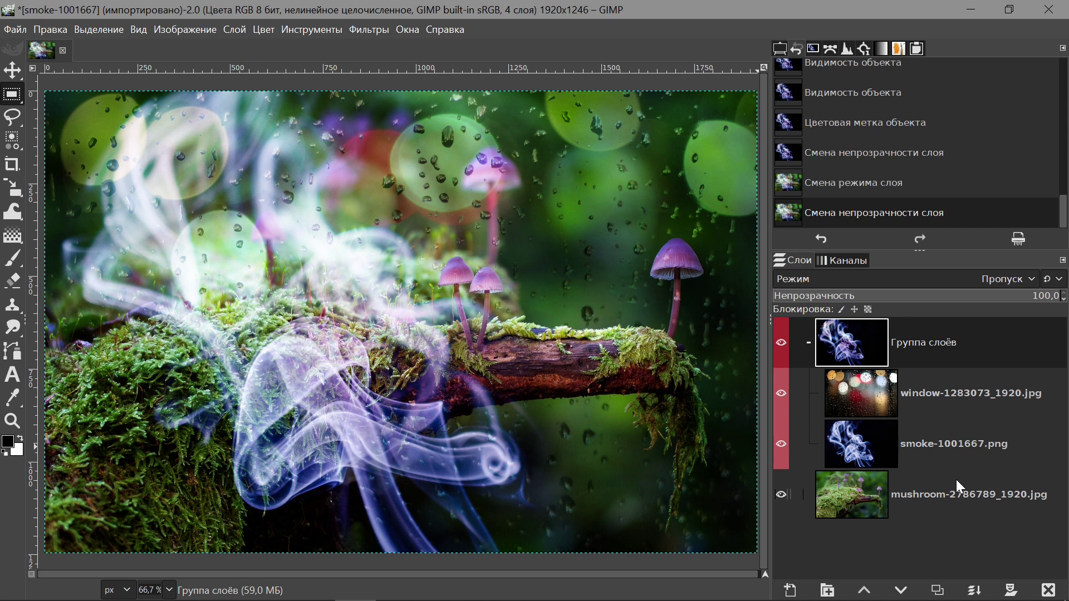
{"action": "left_click", "coordinate": [809, 343]}
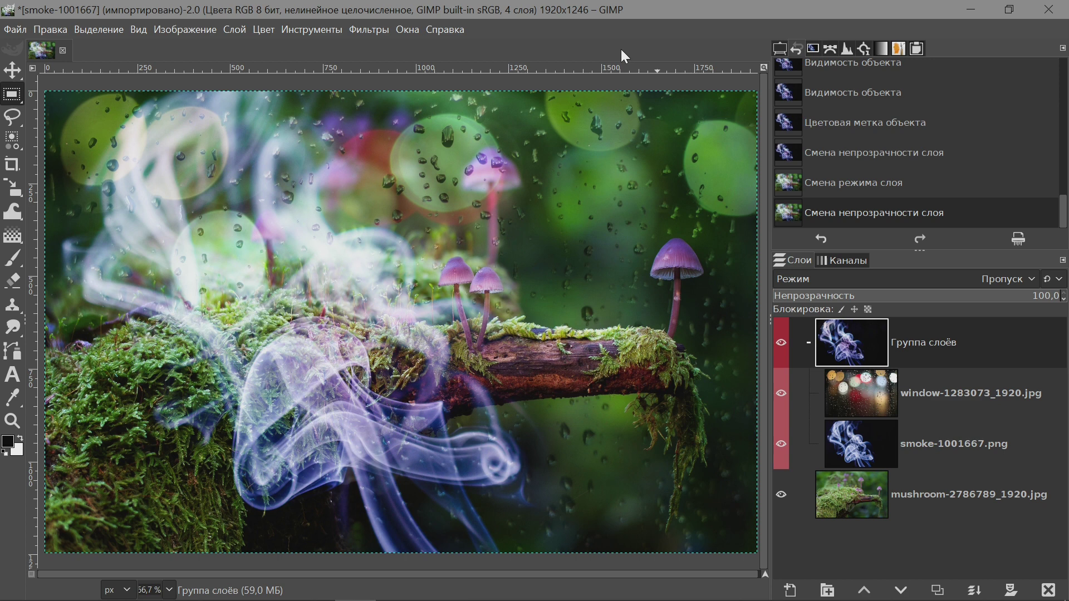
Step: Duplicate the image, move the window layer out of the group, and delete the group
{"action": "left_click", "coordinate": [184, 30]}
{"action": "left_click", "coordinate": [187, 49]}
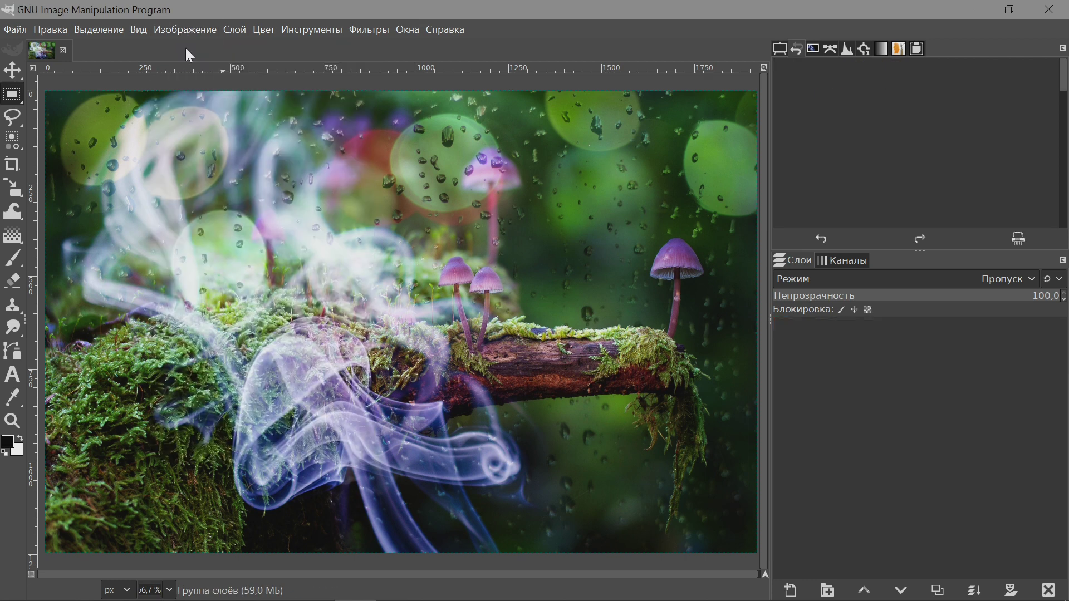
{"action": "left_click_drag", "start_coordinate": [877, 396], "coordinate": [860, 476]}
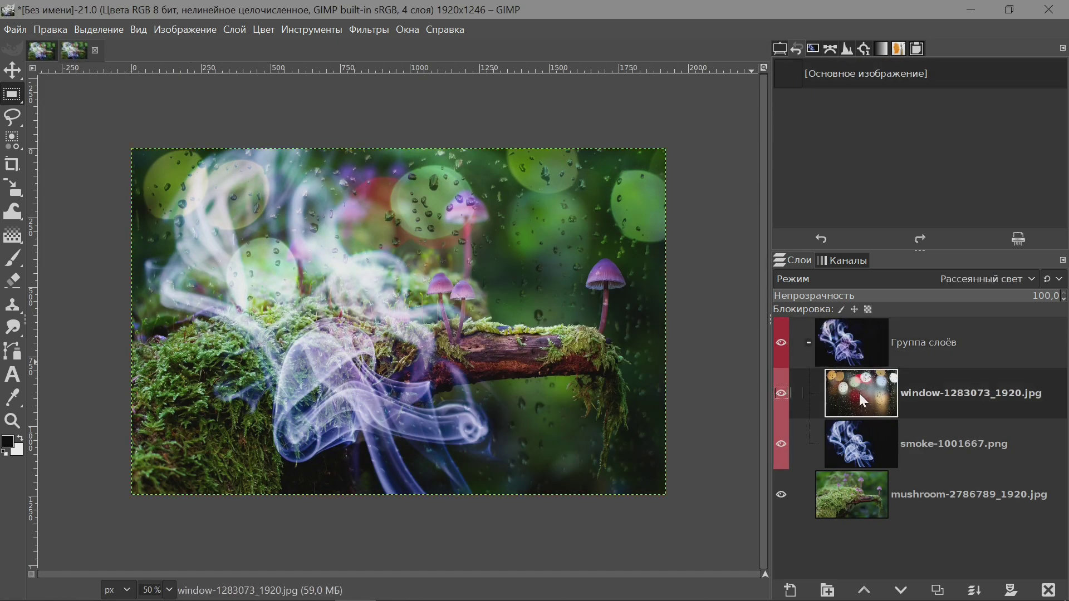
{"action": "left_click", "coordinate": [924, 342]}
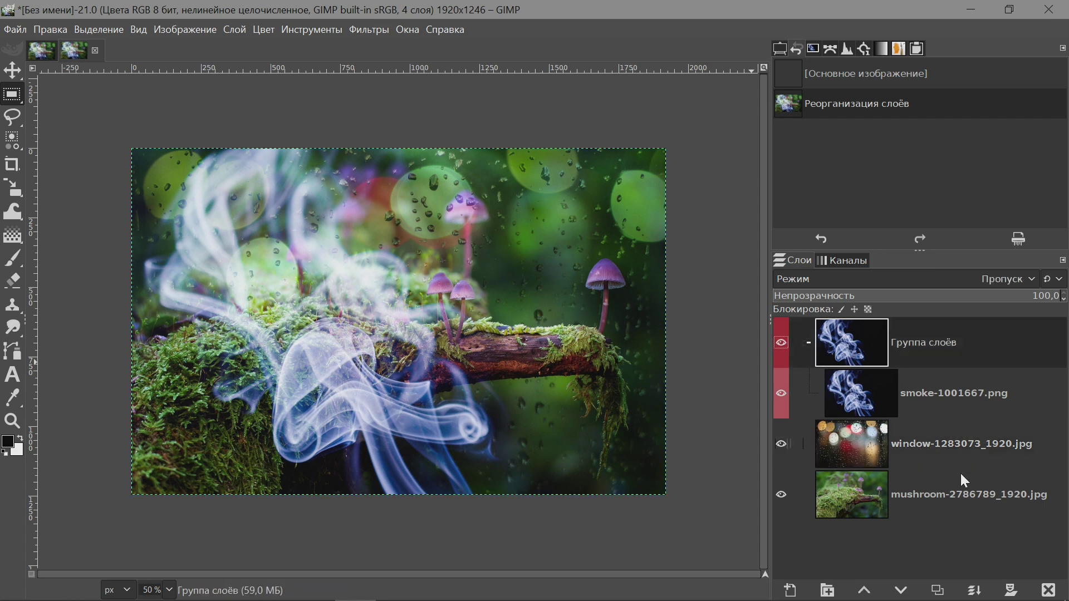
{"action": "left_click", "coordinate": [1048, 590]}
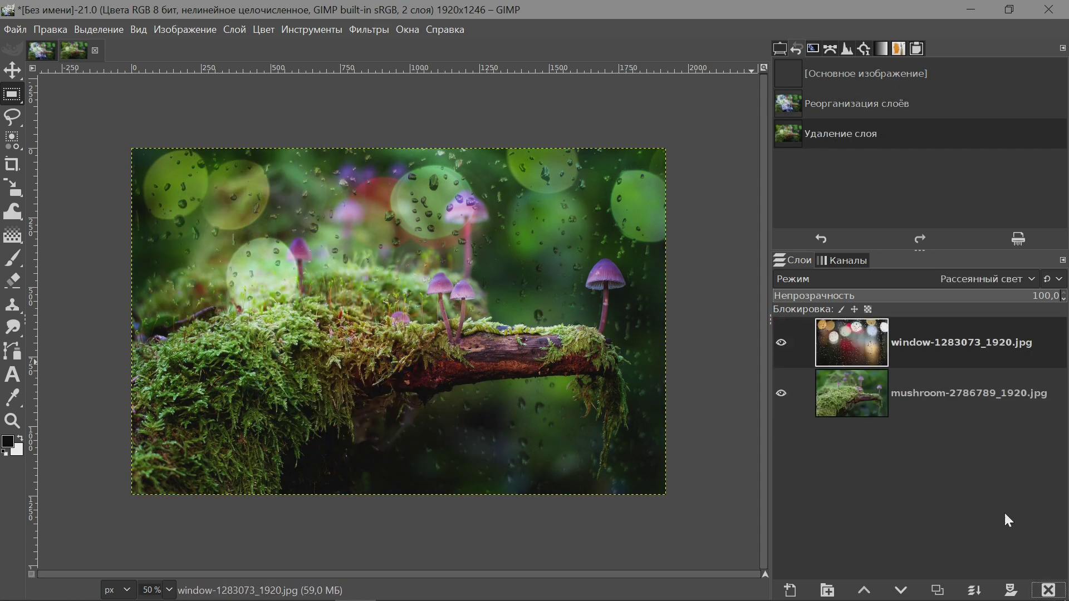
Step: Set the window layer's blend mode to Normal, leaving it selected
{"action": "left_click", "coordinate": [984, 280]}
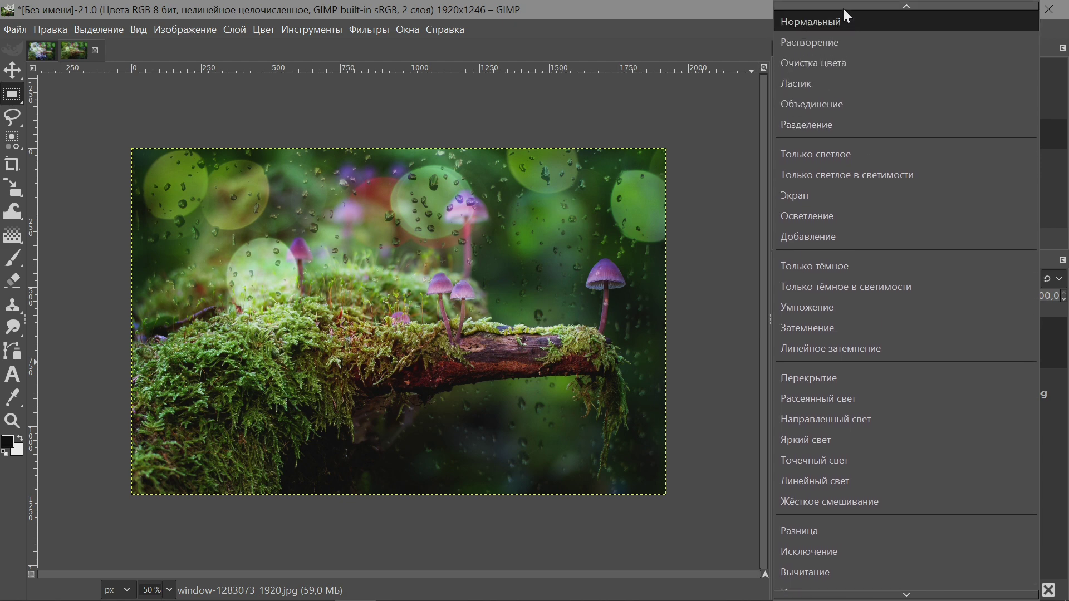
{"action": "left_click", "coordinate": [843, 18]}
{"action": "left_click", "coordinate": [864, 374]}
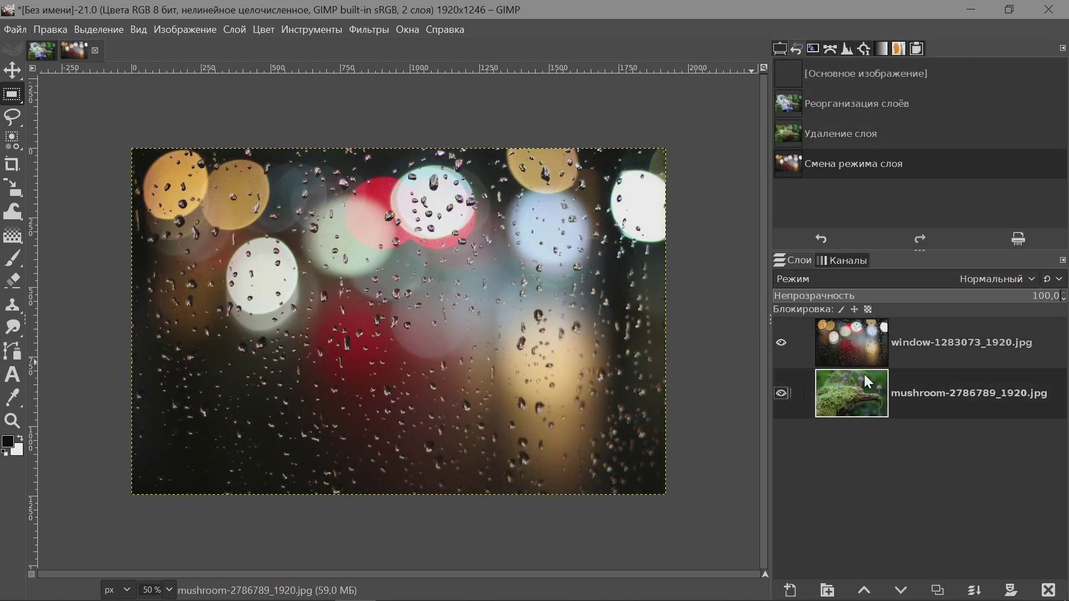
{"action": "left_click", "coordinate": [862, 333]}
{"action": "left_click", "coordinate": [789, 590]}
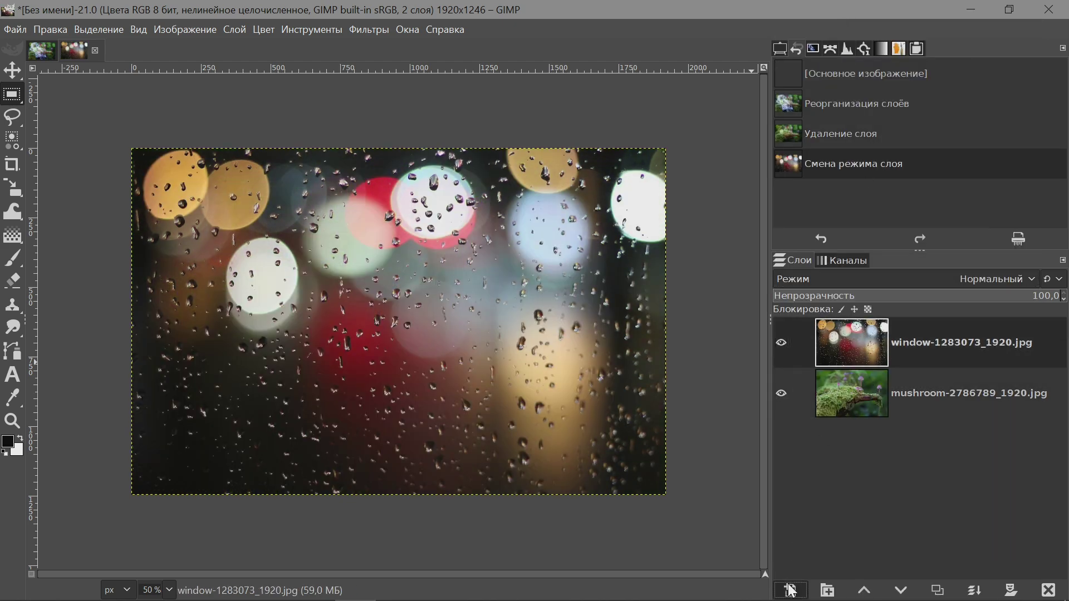
Step: Create the new layer with a Transparency fill
{"action": "left_click", "coordinate": [738, 545]}
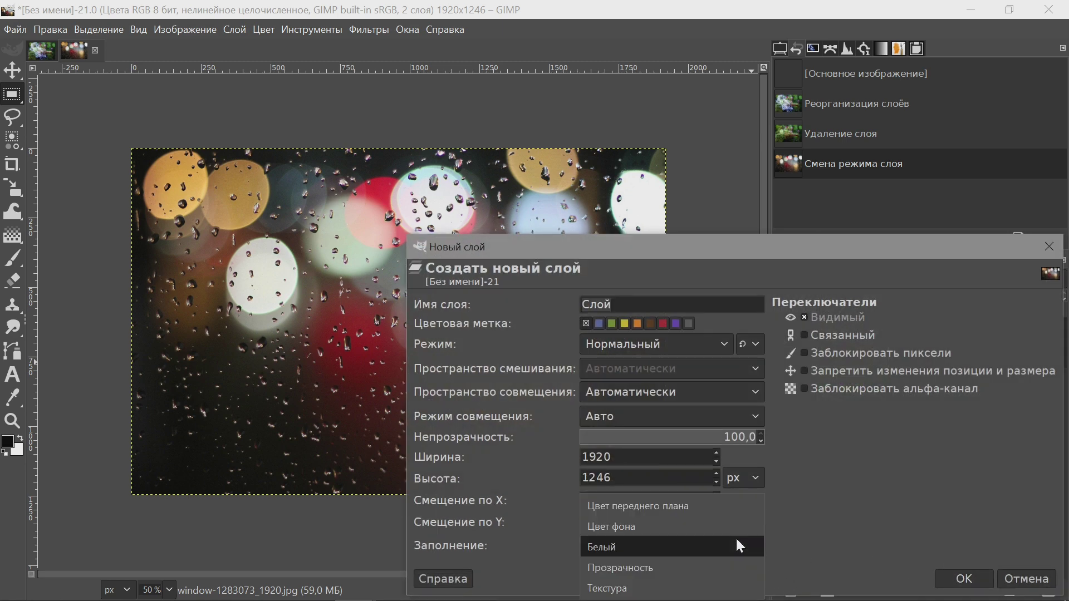
{"action": "left_click", "coordinate": [699, 566]}
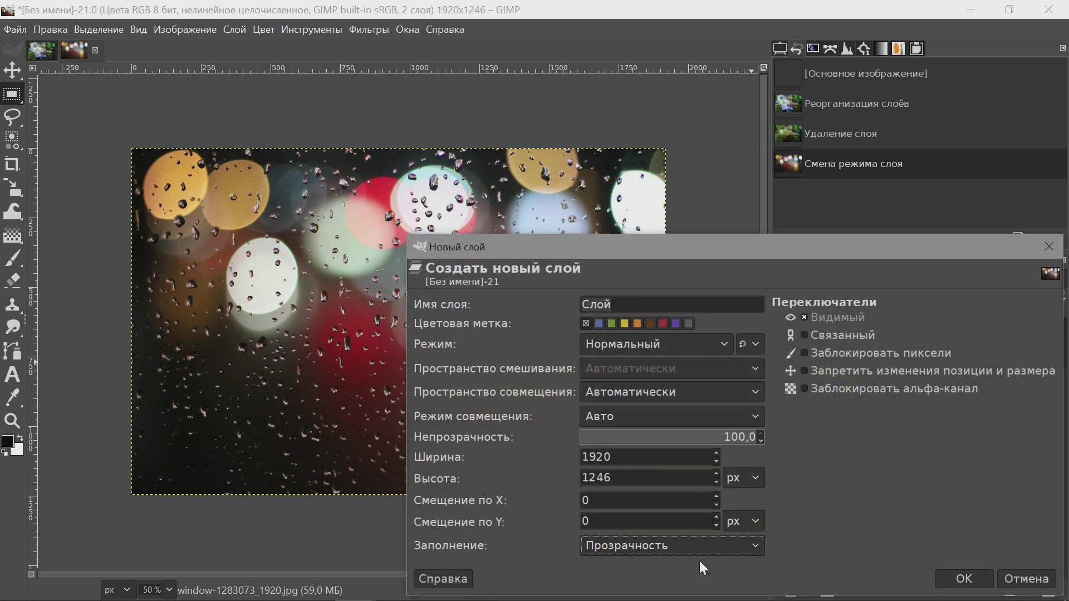
{"action": "left_click", "coordinate": [966, 576]}
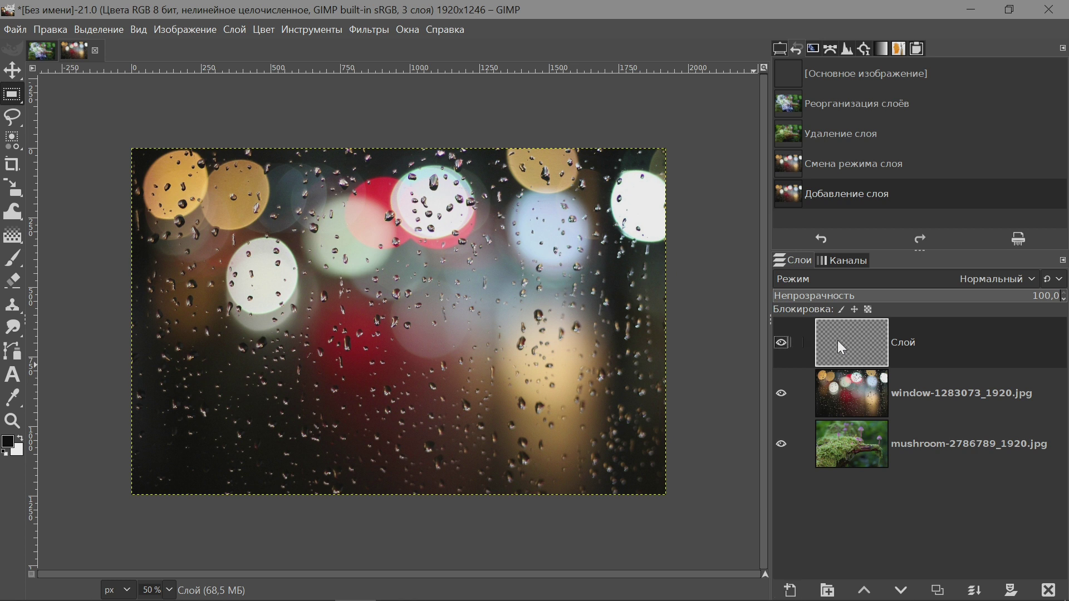
Step: Select a rectangle across the middle of the canvas and fill it with white
{"action": "left_click", "coordinate": [12, 96]}
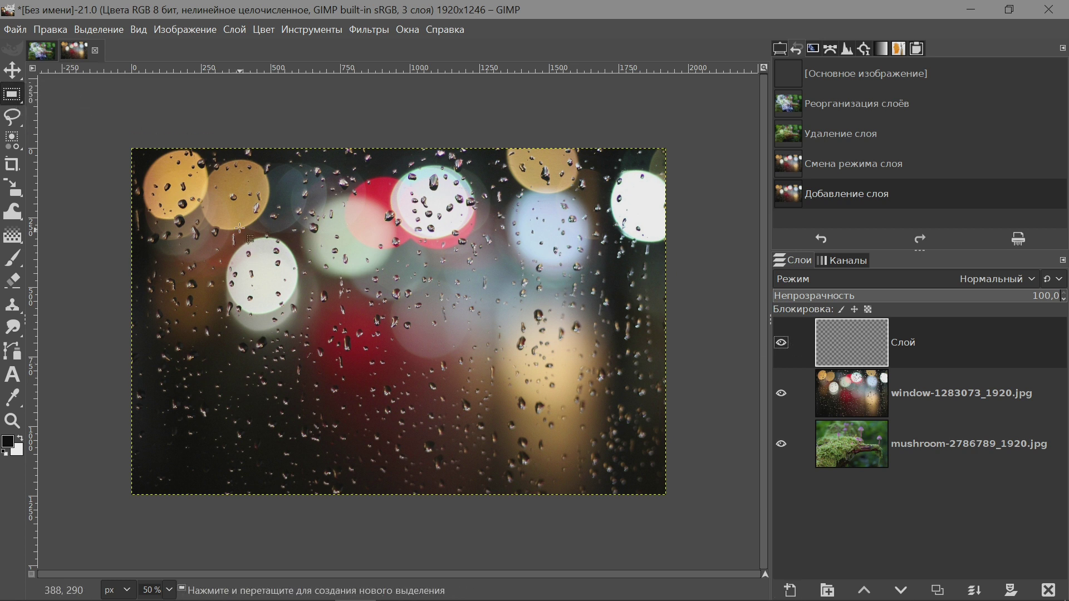
{"action": "left_click_drag", "start_coordinate": [242, 225], "coordinate": [562, 420]}
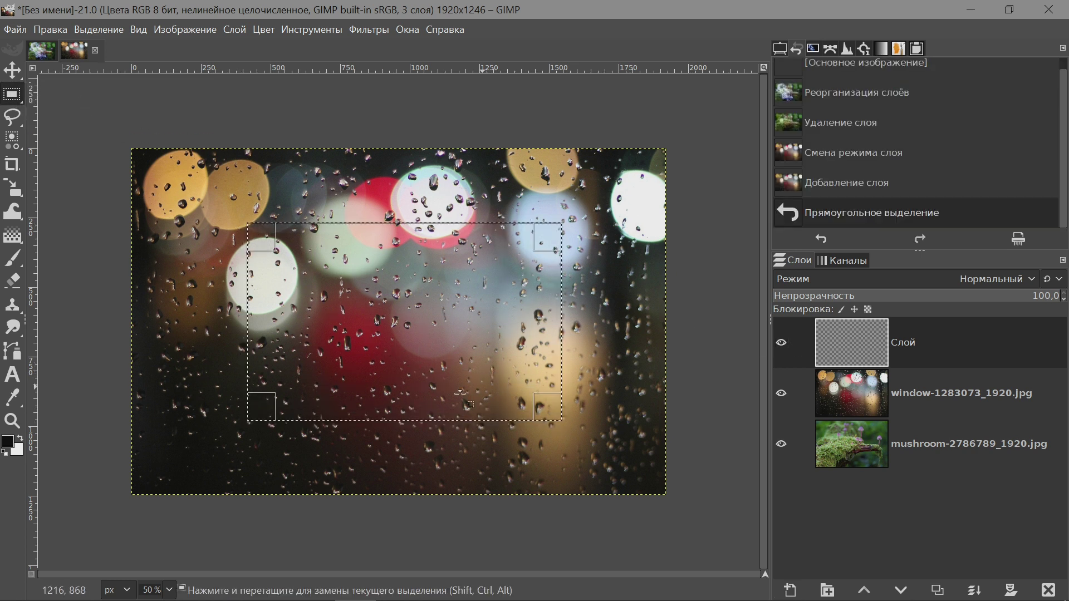
{"action": "mouse_move", "coordinate": [18, 456]}
{"action": "left_mouse_down"}
{"action": "mouse_move", "coordinate": [427, 321]}
{"action": "mouse_move", "coordinate": [426, 293]}
{"action": "left_mouse_up"}
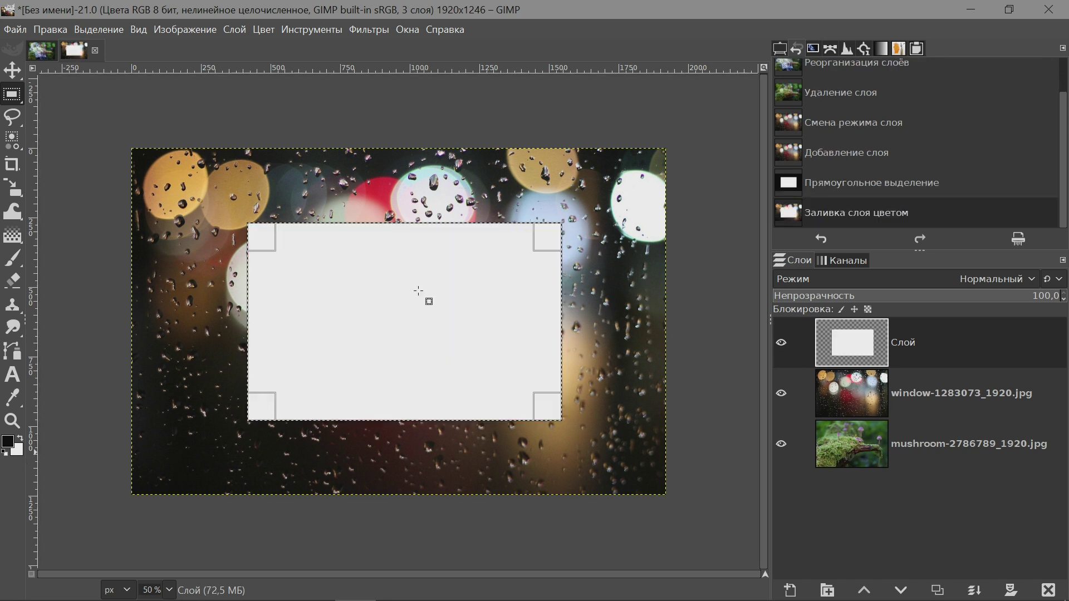
Step: Clear the selection, then solo the rectangle layer and restore all layers
{"action": "left_click", "coordinate": [105, 28]}
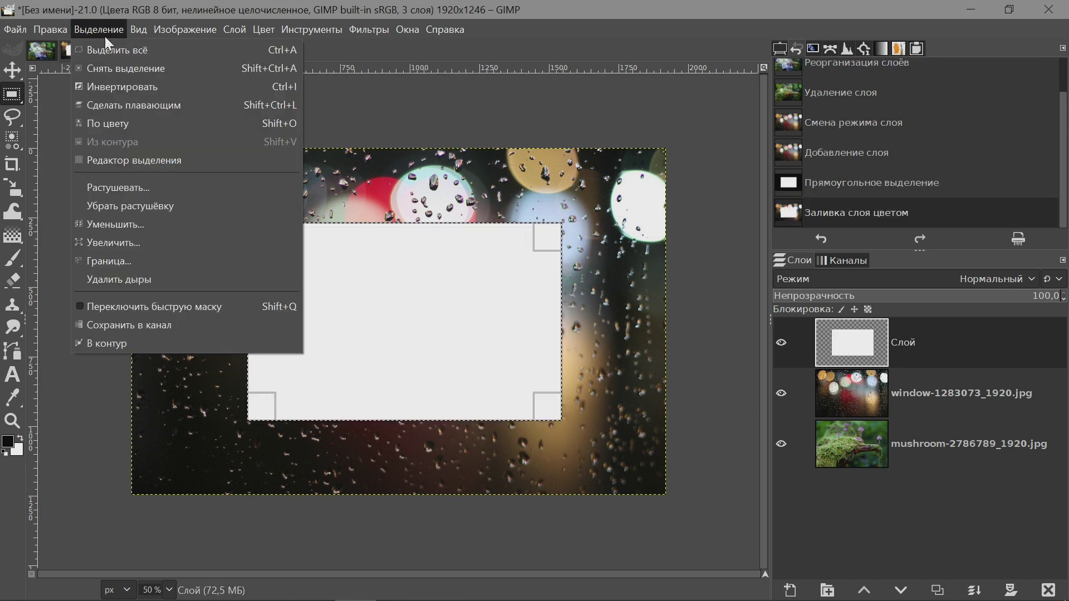
{"action": "left_click", "coordinate": [112, 66]}
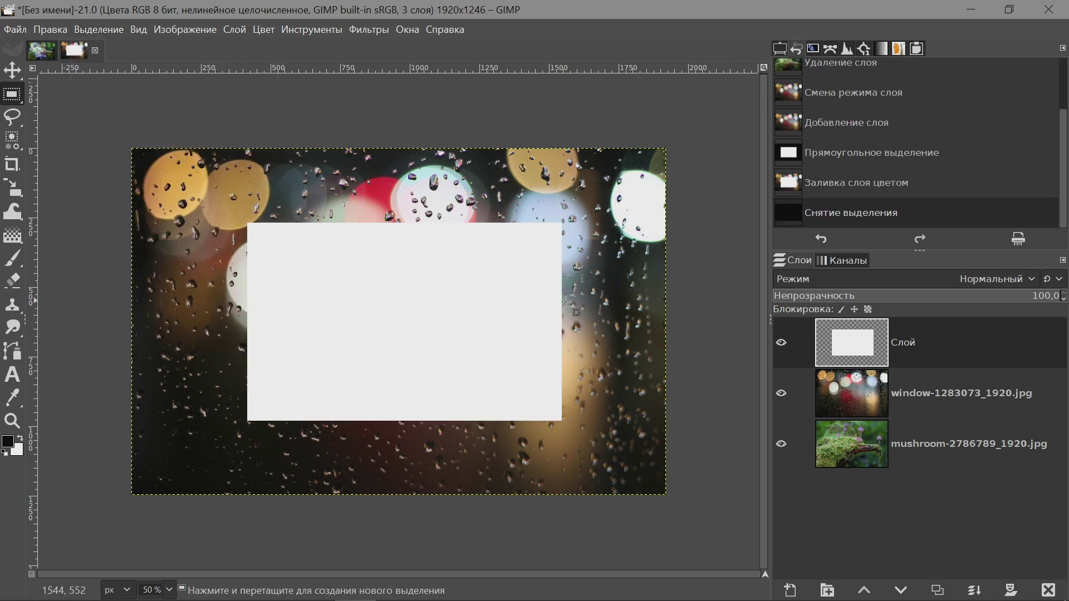
{"action": "left_click", "coordinate": [781, 342], "text": "shift"}
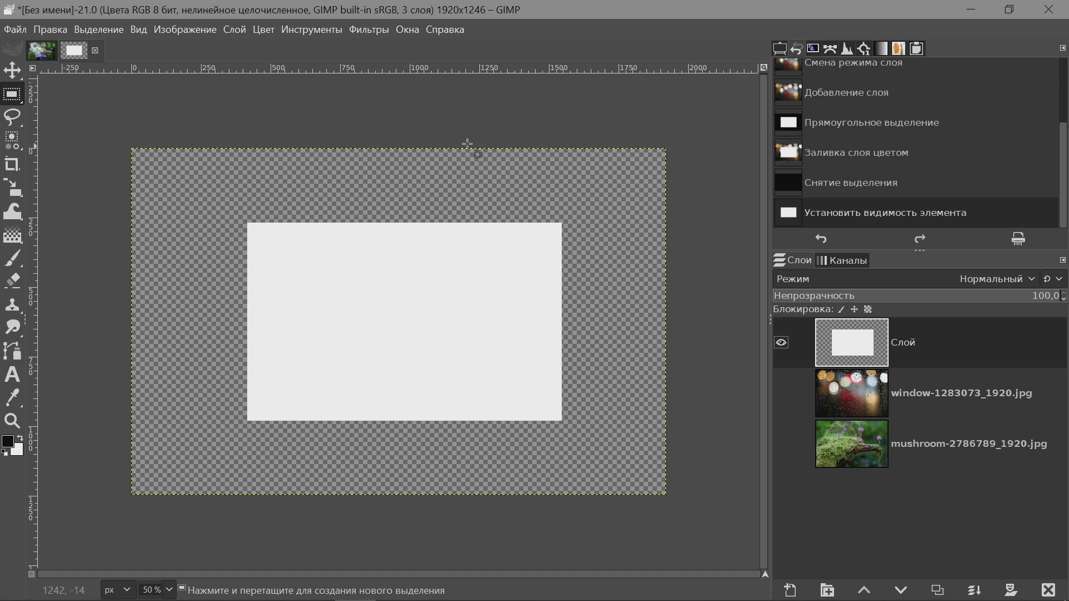
{"action": "left_click", "coordinate": [781, 344], "text": "shift"}
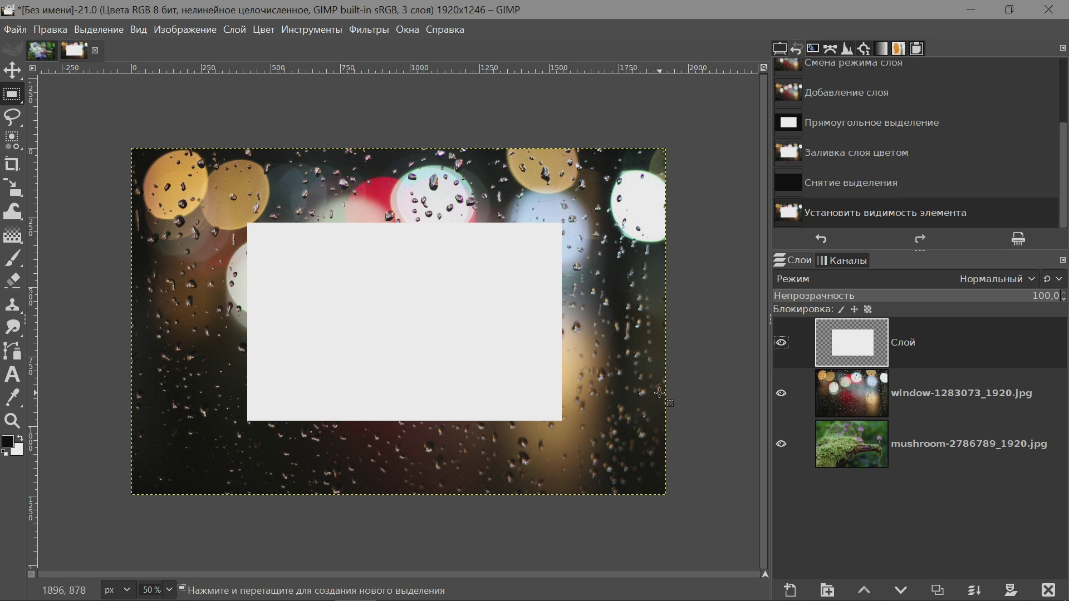
Step: Set the rectangle layer to Eraser (Ластик) mode, then select each layer to check the cut-out
{"action": "left_click", "coordinate": [973, 280]}
{"action": "left_click", "coordinate": [880, 350]}
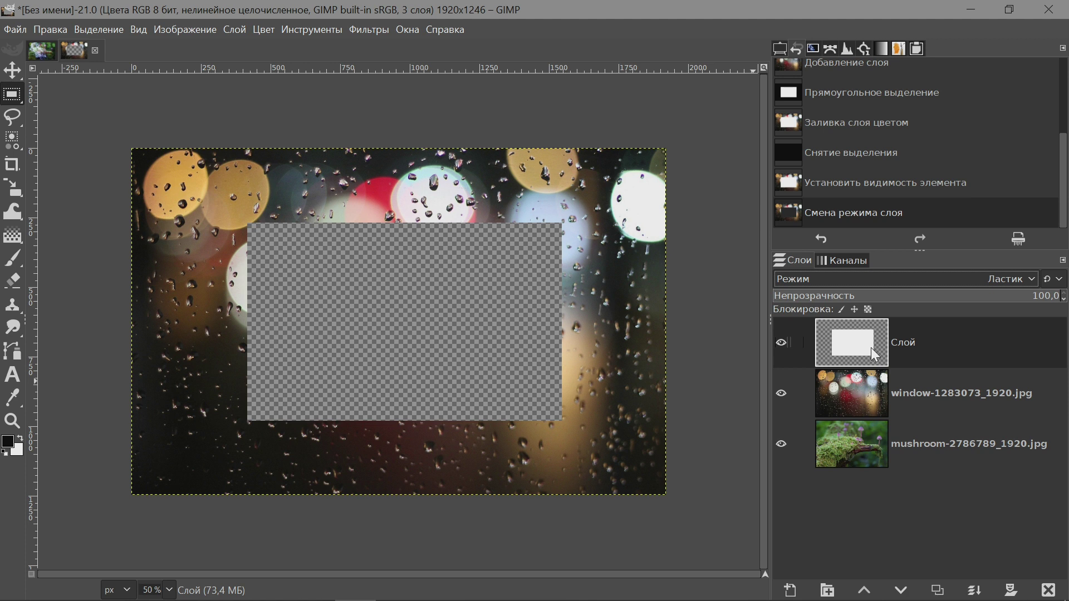
{"action": "left_click", "coordinate": [873, 441]}
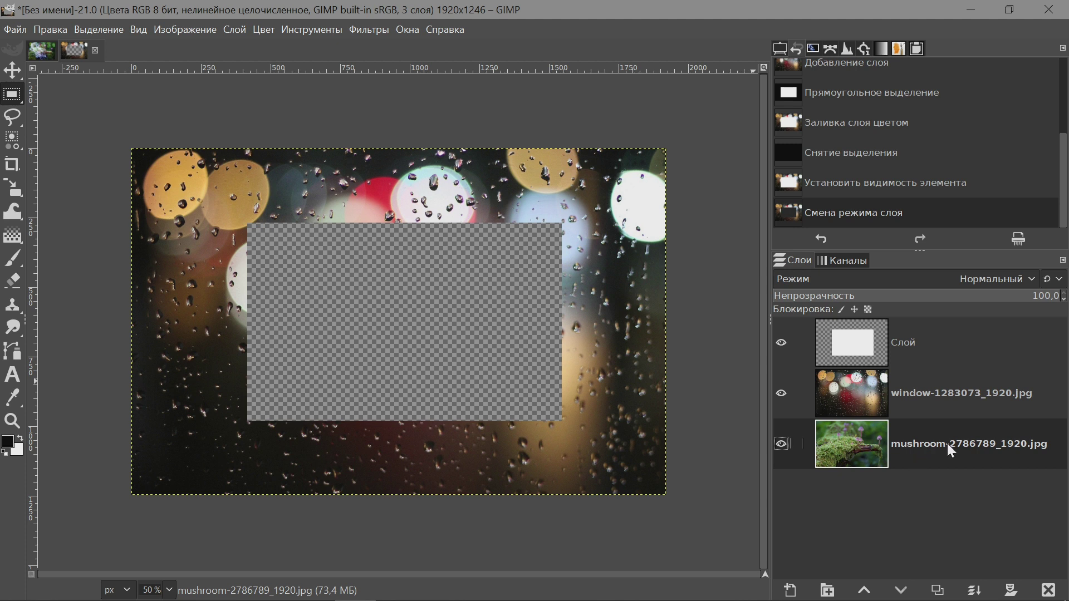
{"action": "left_click", "coordinate": [868, 351]}
{"action": "left_click", "coordinate": [860, 383]}
{"action": "left_click", "coordinate": [853, 343]}
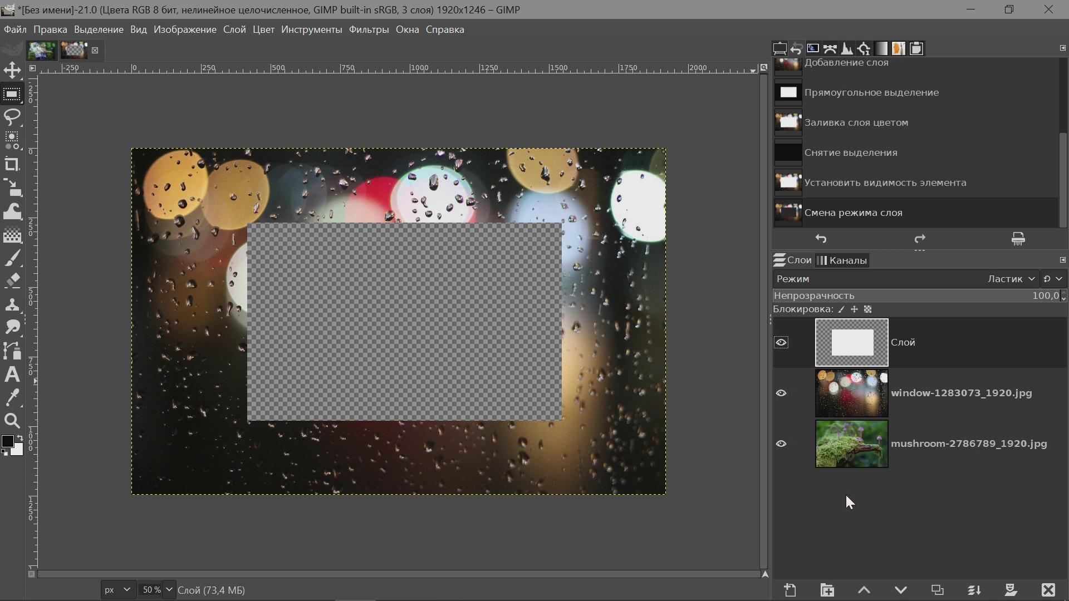
{"action": "right_click", "coordinate": [855, 349]}
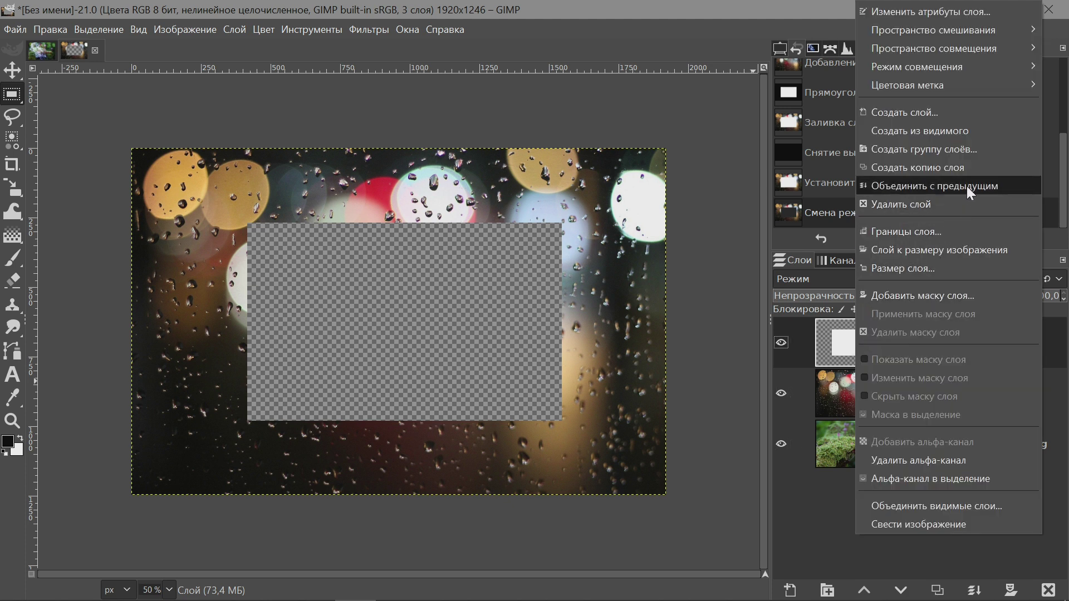
{"action": "left_click", "coordinate": [983, 186]}
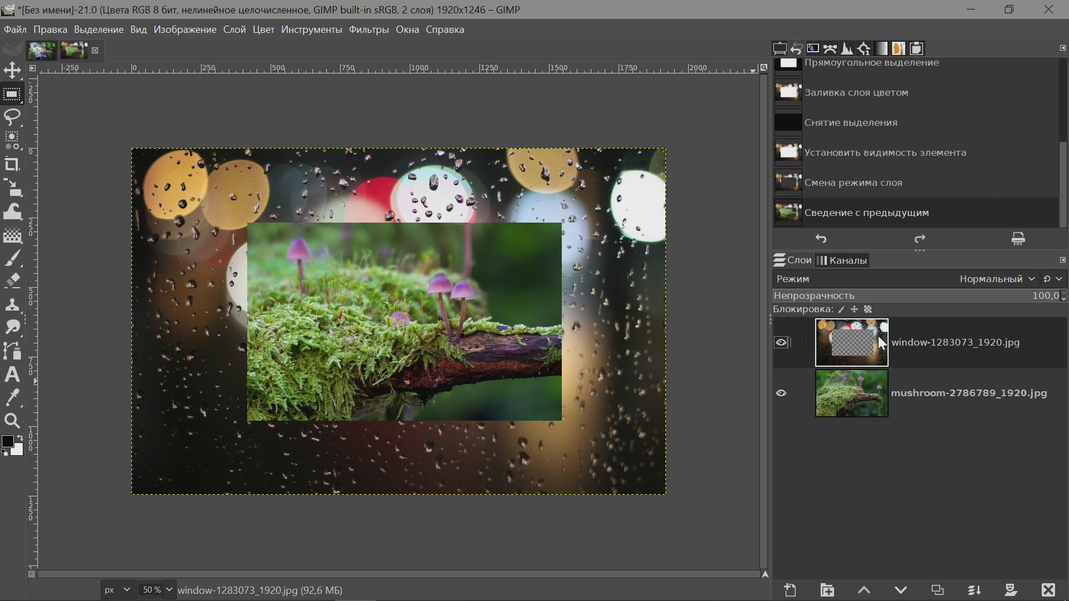
{"action": "left_click", "coordinate": [782, 393]}
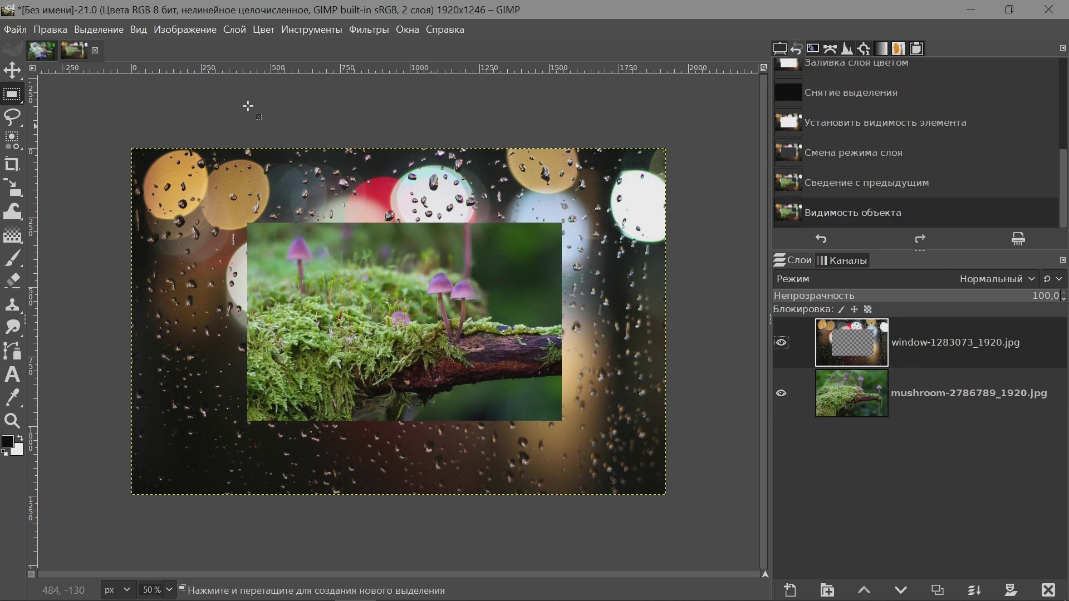
{"action": "left_click", "coordinate": [52, 30]}
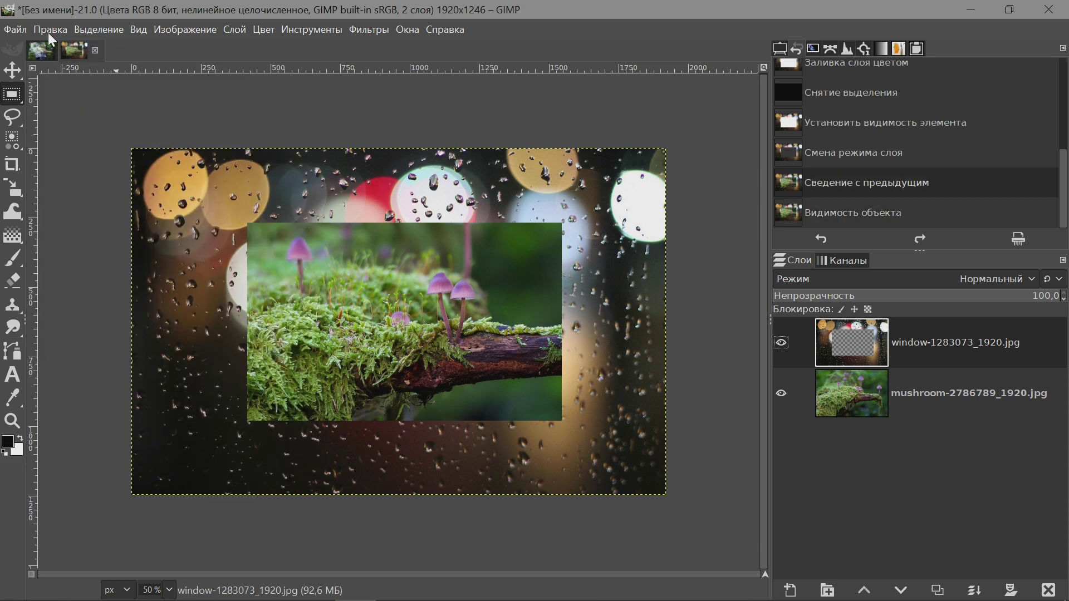
{"action": "left_click", "coordinate": [49, 30]}
{"action": "left_click", "coordinate": [67, 48]}
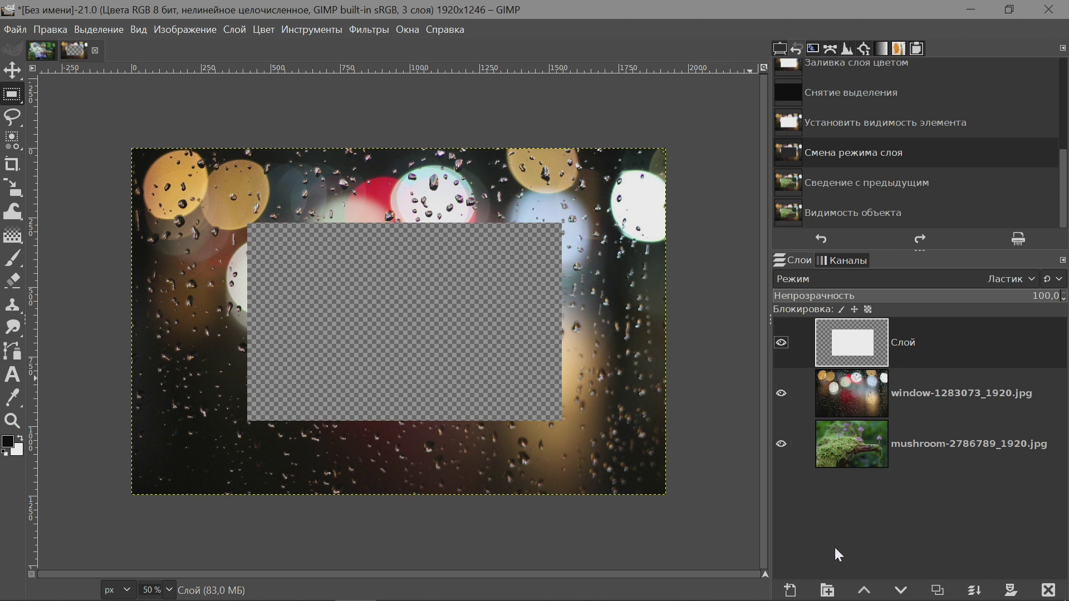
Step: Create a new layer group and move the eraser rectangle and rainy window layers into it
{"action": "left_click", "coordinate": [827, 584]}
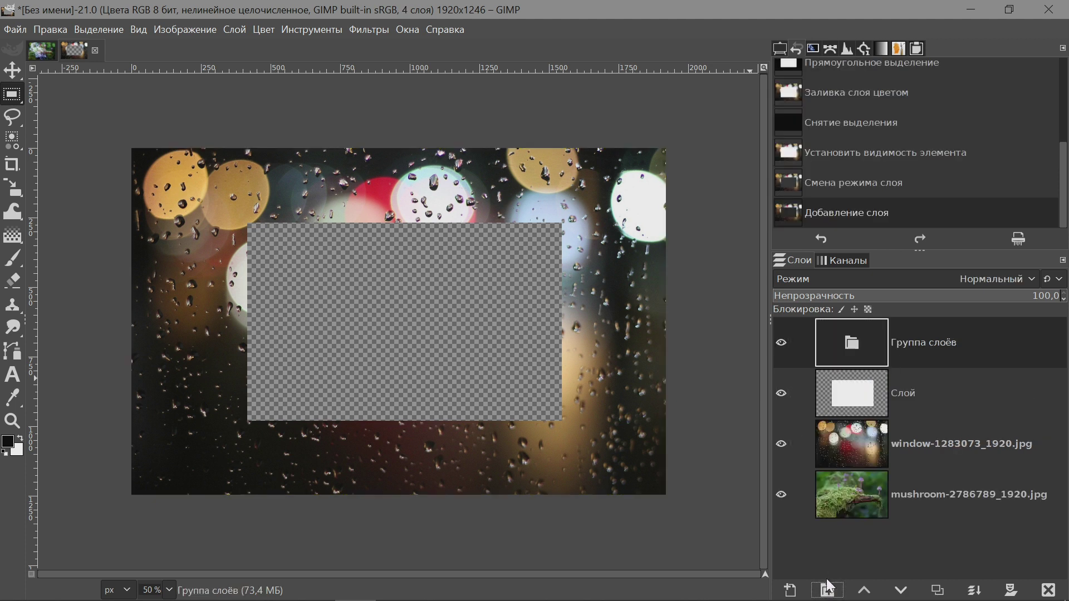
{"action": "left_click_drag", "start_coordinate": [854, 404], "coordinate": [855, 348]}
{"action": "left_click_drag", "start_coordinate": [867, 443], "coordinate": [859, 406]}
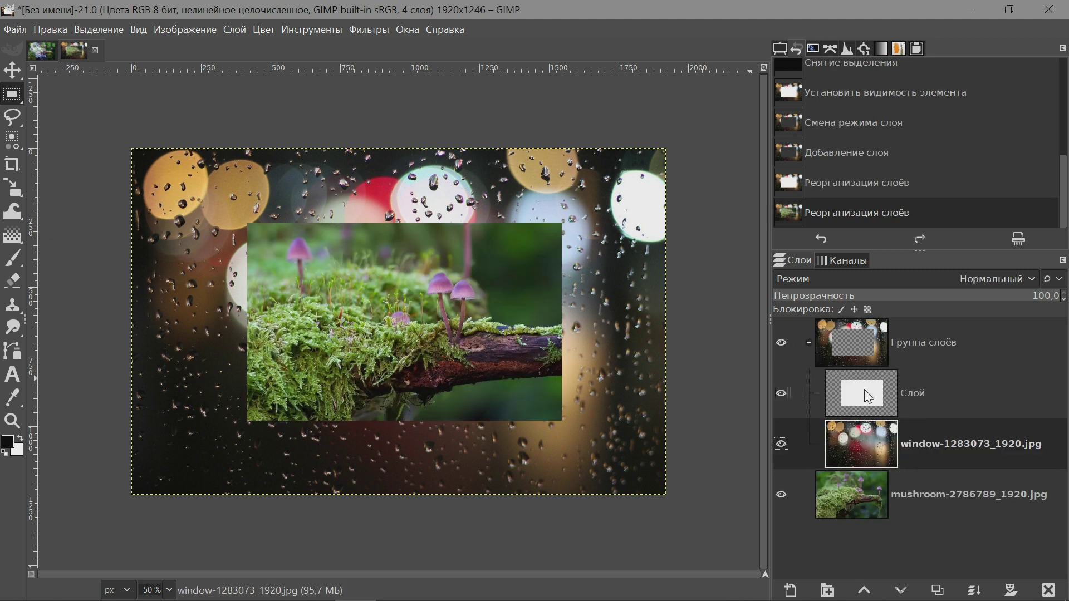
{"action": "left_click", "coordinate": [867, 396]}
{"action": "left_click", "coordinate": [890, 426]}
Step: Give the layer group a Violet colour tag and collapse it
{"action": "right_click", "coordinate": [846, 336]}
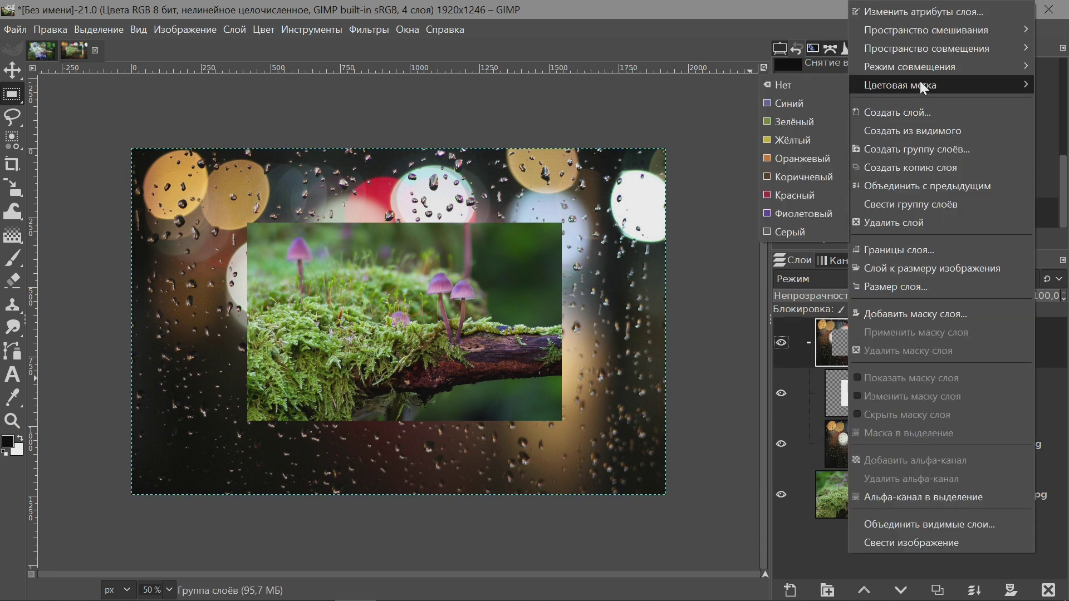
{"action": "left_click", "coordinate": [812, 210]}
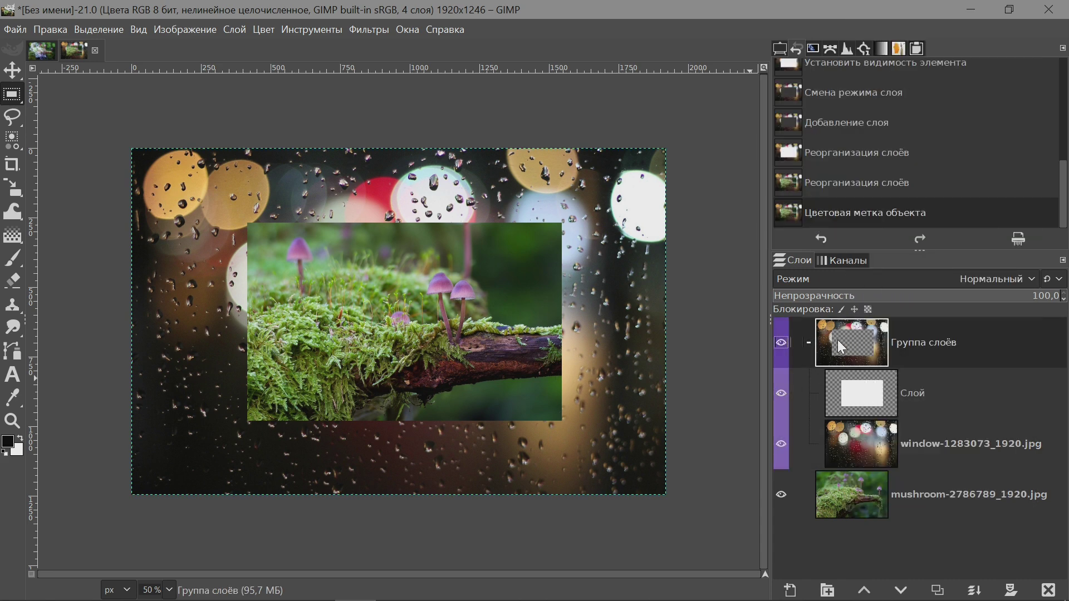
{"action": "left_click", "coordinate": [809, 343]}
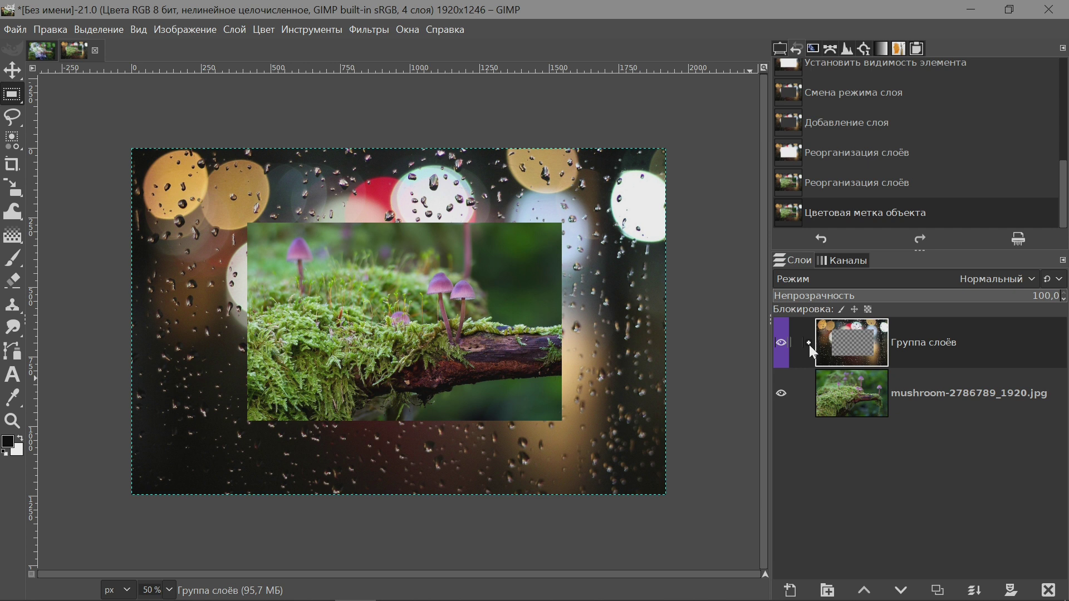
Step: Expand the purple group and drag its opacity down to 50.3
{"action": "left_click", "coordinate": [809, 343]}
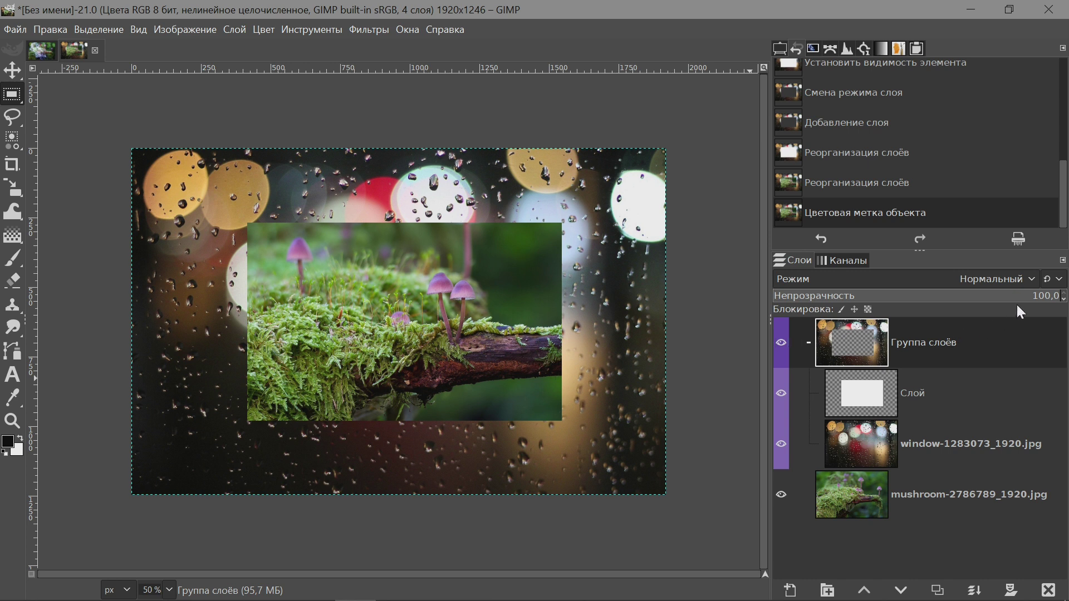
{"action": "left_click_drag", "start_coordinate": [1018, 295], "coordinate": [918, 297]}
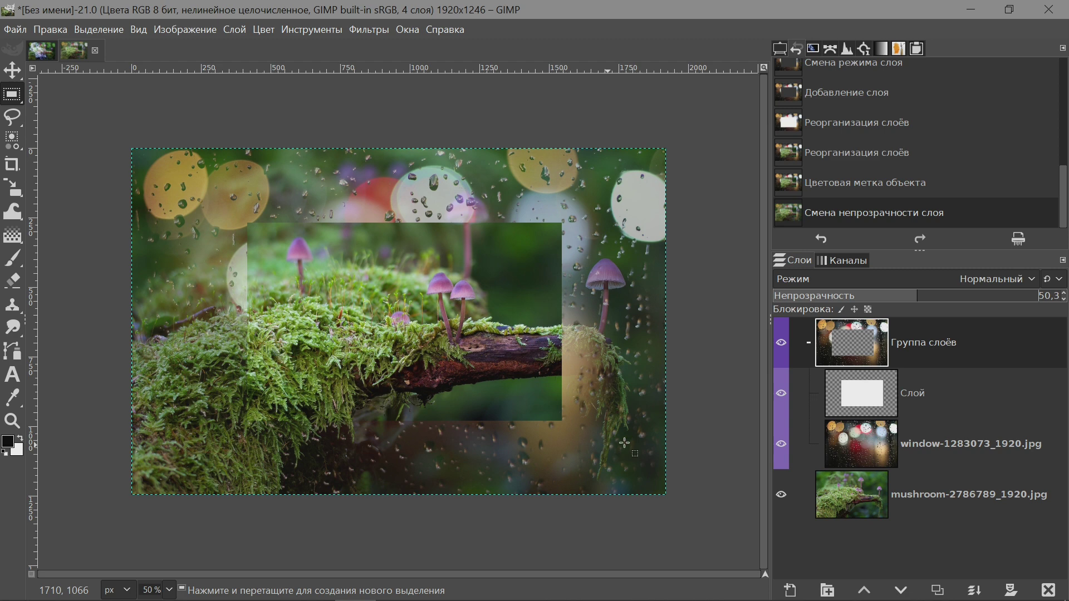
{"action": "left_click", "coordinate": [998, 280]}
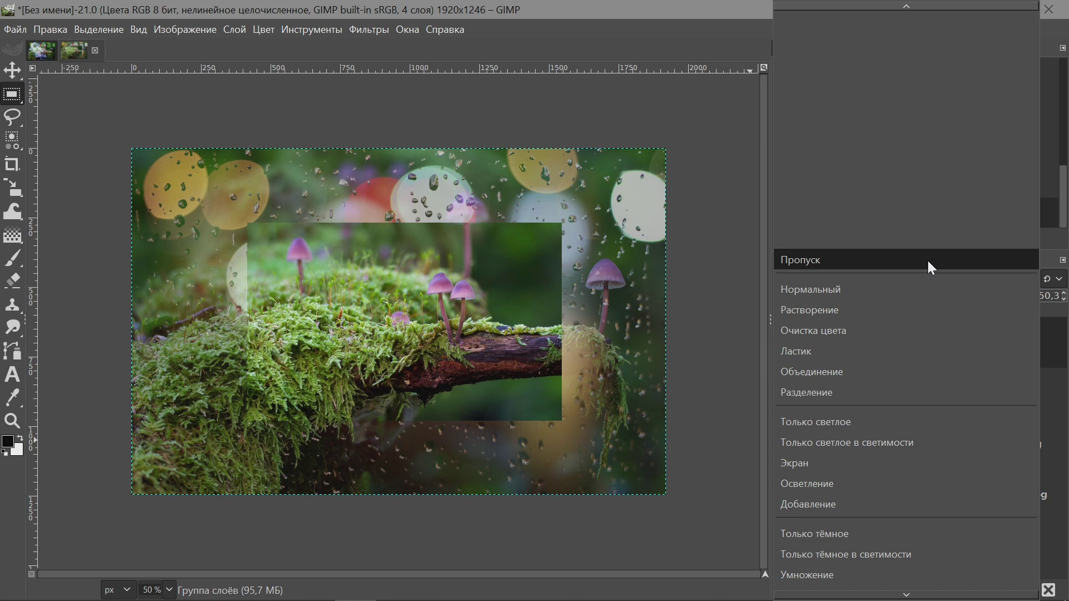
Step: Switch the purple layer group's blend mode to Pass Through (Пропуск)
{"action": "left_click", "coordinate": [927, 259]}
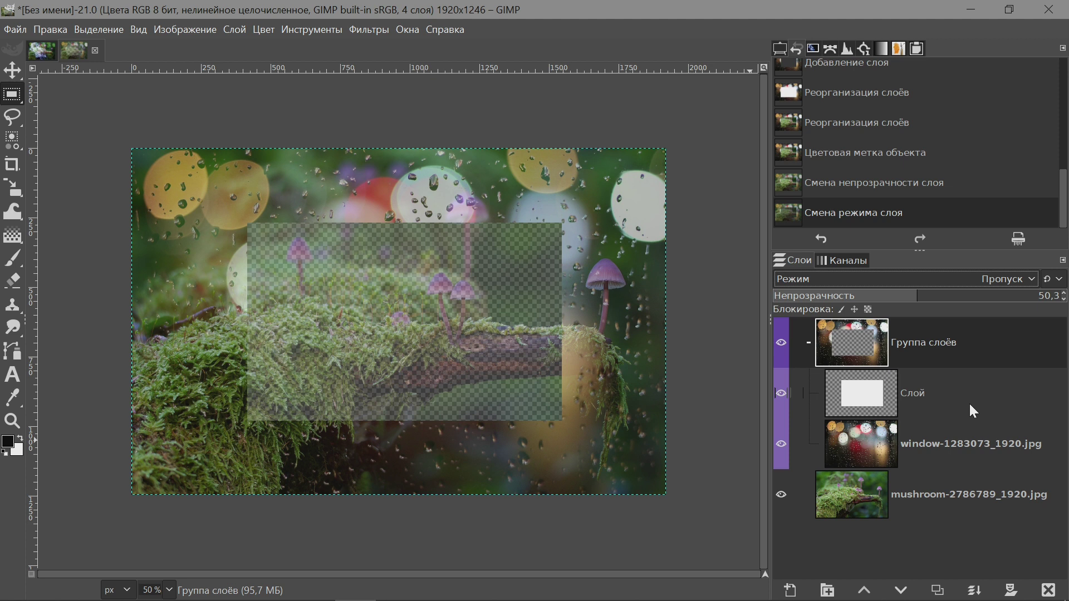
Step: Inspect the eraser rectangle and rainy window layers, then select the layer group
{"action": "left_click", "coordinate": [875, 399]}
{"action": "left_click", "coordinate": [880, 437]}
{"action": "left_click", "coordinate": [877, 401]}
{"action": "left_click", "coordinate": [877, 440]}
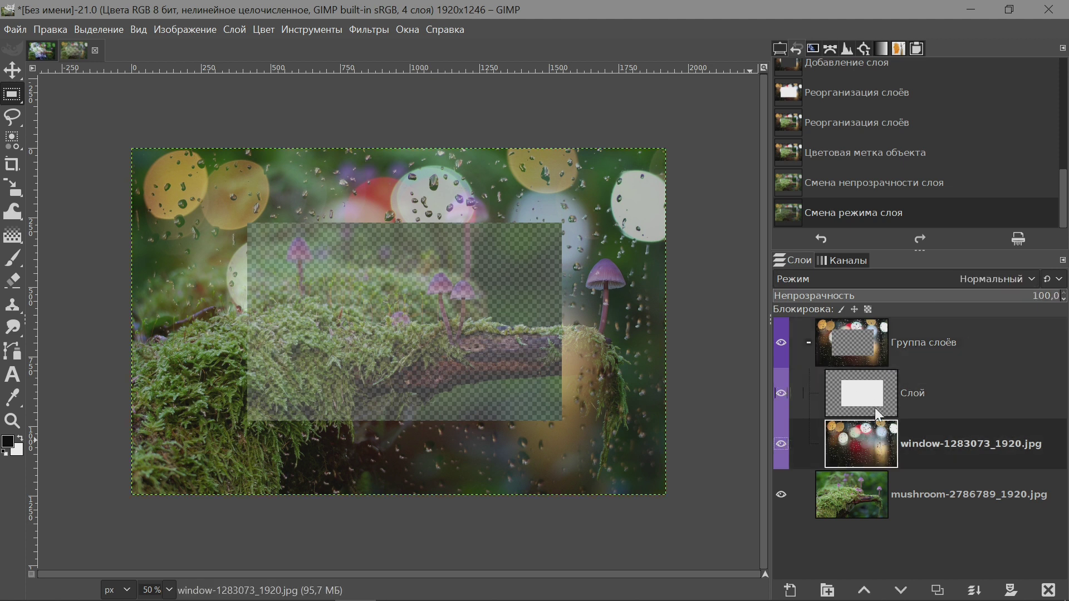
{"action": "left_click", "coordinate": [874, 407]}
{"action": "left_click", "coordinate": [868, 434]}
{"action": "left_click", "coordinate": [880, 377]}
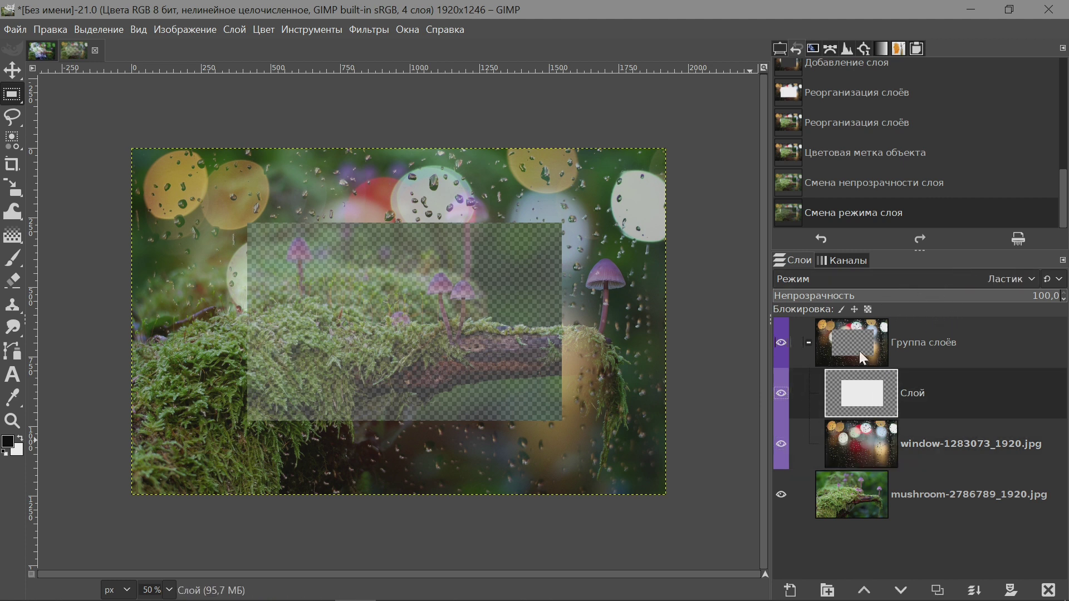
{"action": "left_click", "coordinate": [859, 351]}
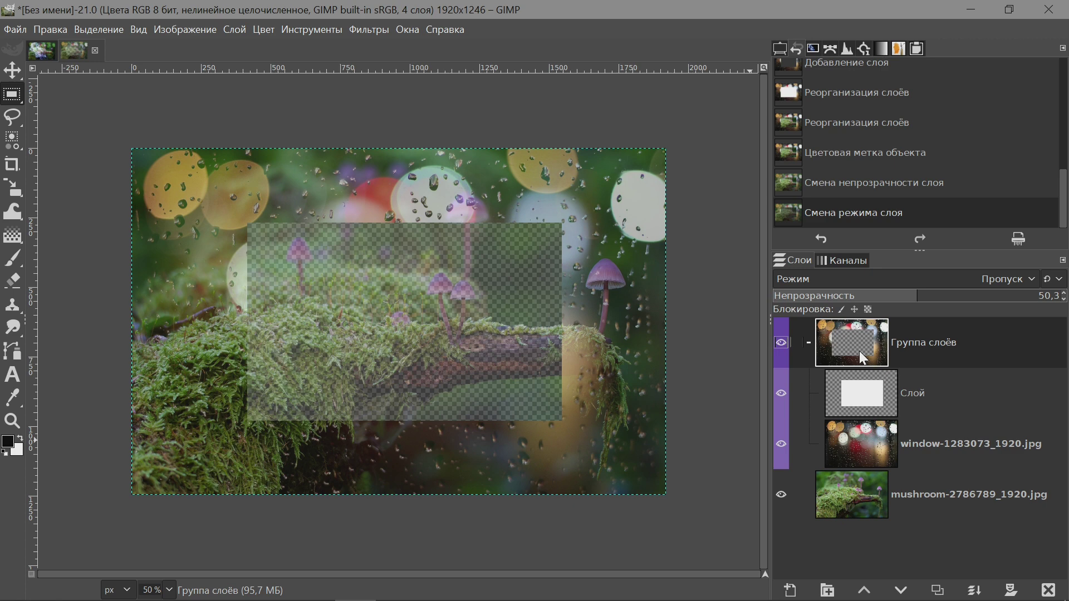
Step: Set the group's opacity to 51.6, try Normal mode, then return to Pass Through
{"action": "mouse_move", "coordinate": [902, 300]}
{"action": "left_mouse_down"}
{"action": "mouse_move", "coordinate": [843, 300]}
{"action": "mouse_move", "coordinate": [921, 298]}
{"action": "left_mouse_up"}
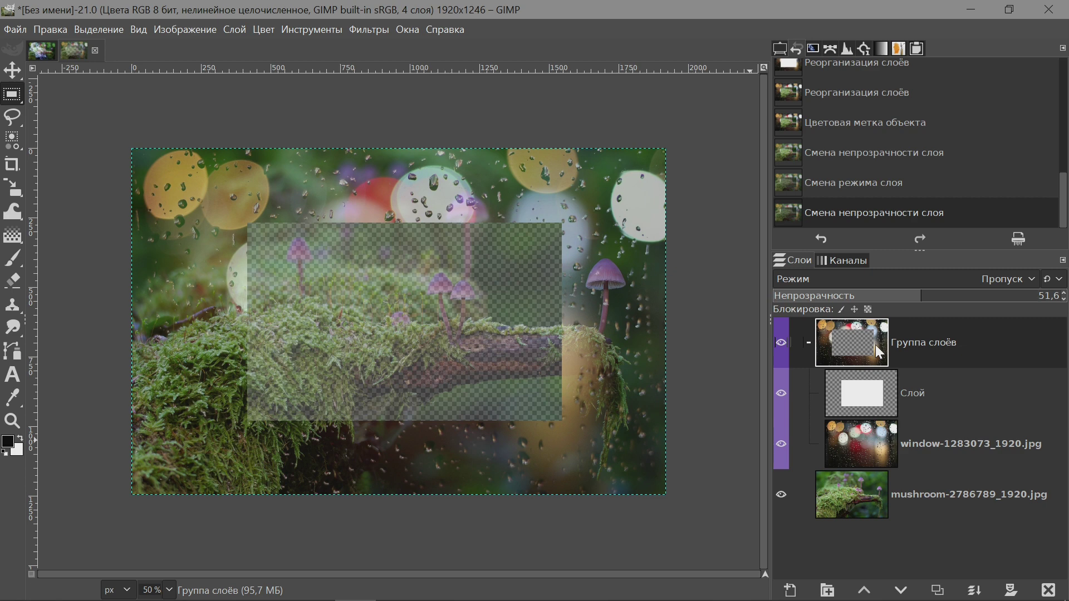
{"action": "left_click", "coordinate": [1002, 281]}
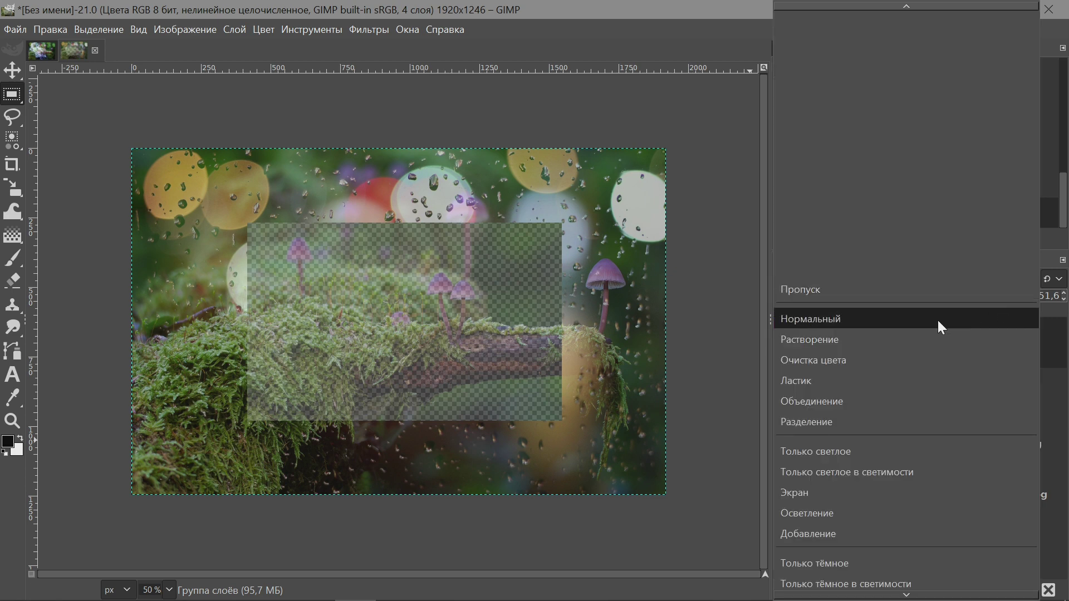
{"action": "left_click", "coordinate": [937, 318]}
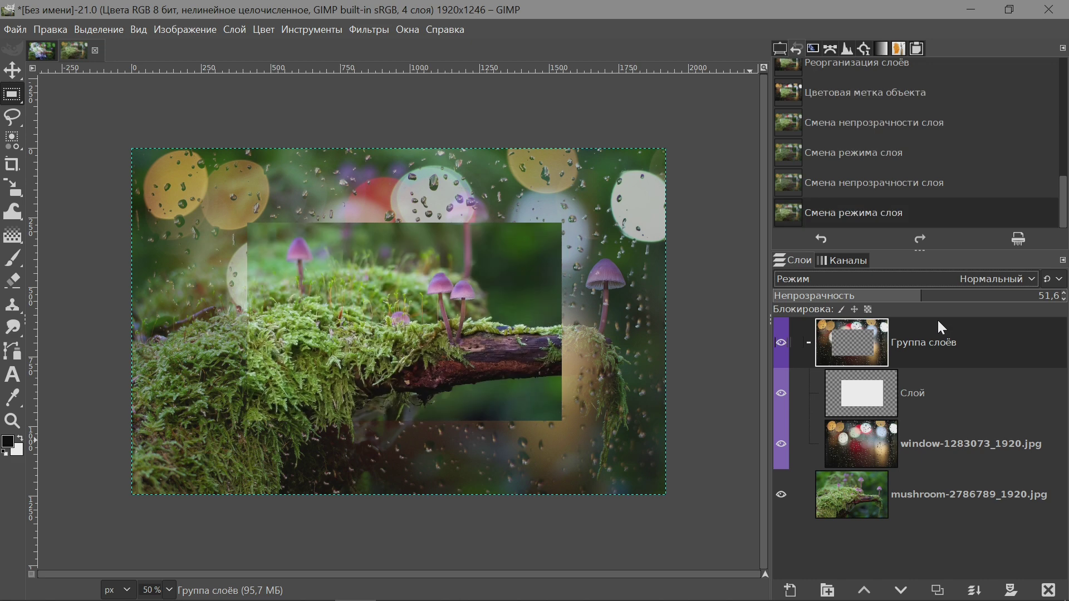
{"action": "left_click", "coordinate": [967, 281]}
{"action": "left_click", "coordinate": [935, 260]}
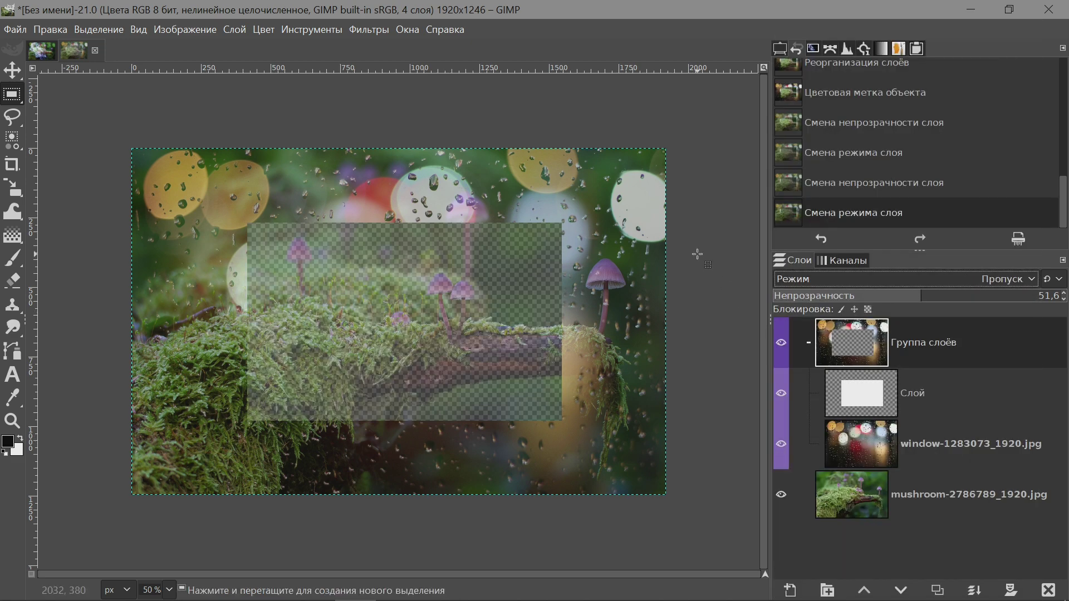